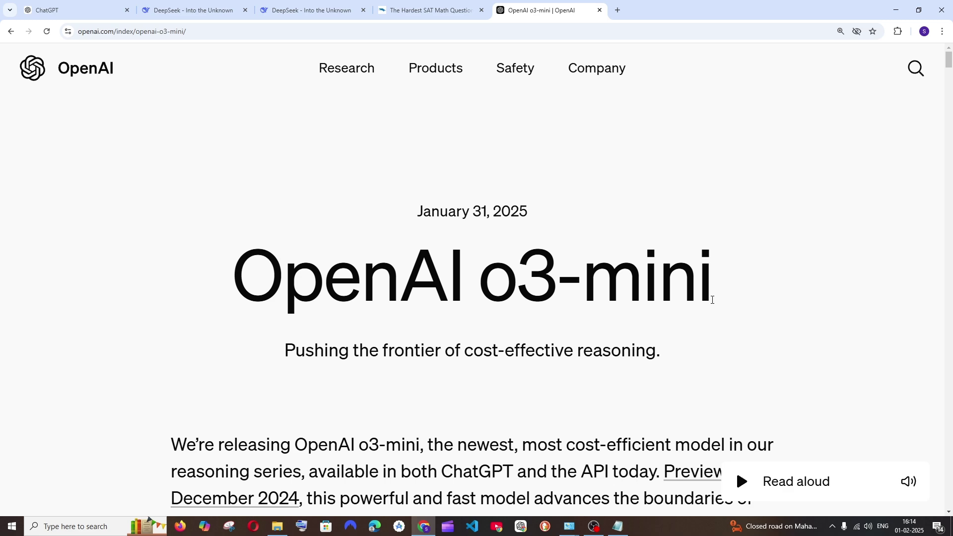
- Scroll through the o3-mini AIME, GPQA and Codeforces charts, down to its 2130 Elo result
scroll(545, 349, "down", 20)
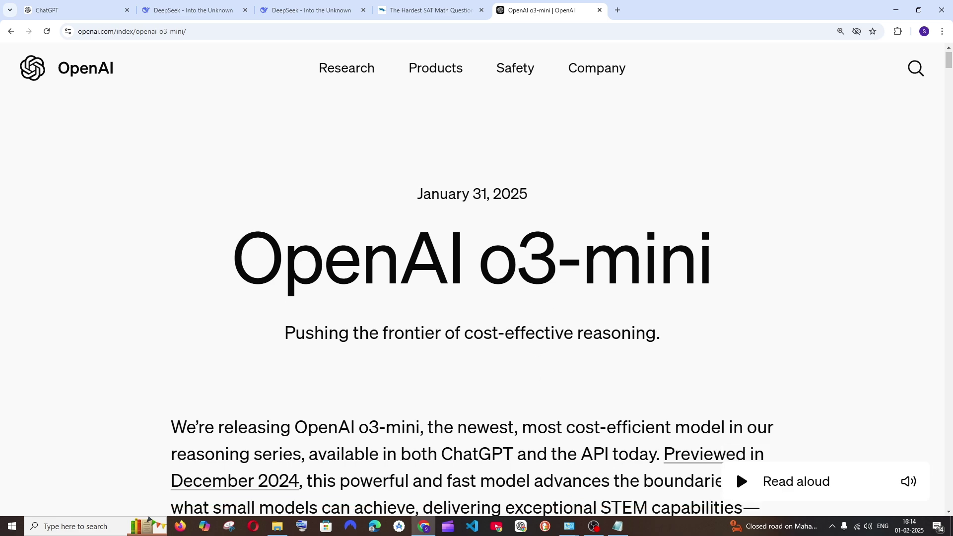
scroll(458, 261, "down", 10)
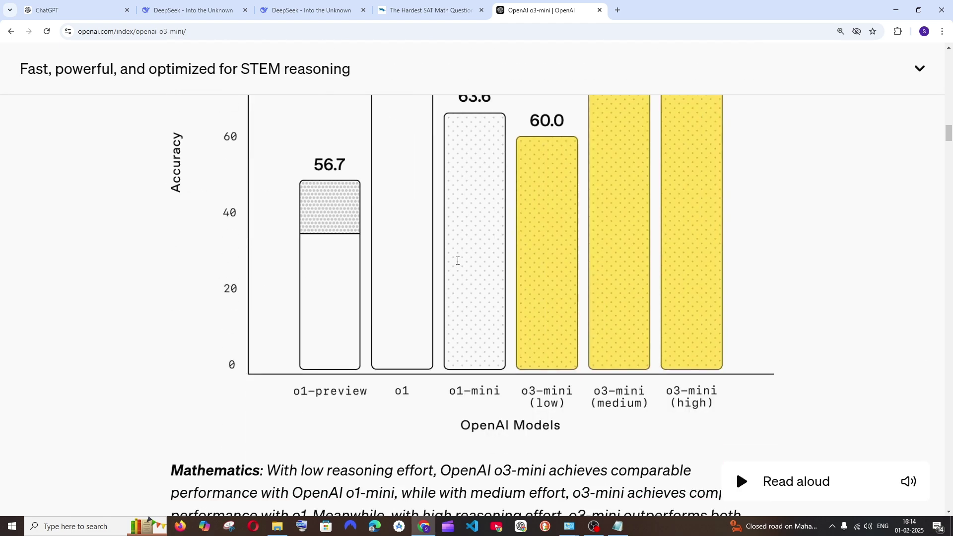
scroll(434, 267, "down", 3)
scroll(434, 267, "up", 6)
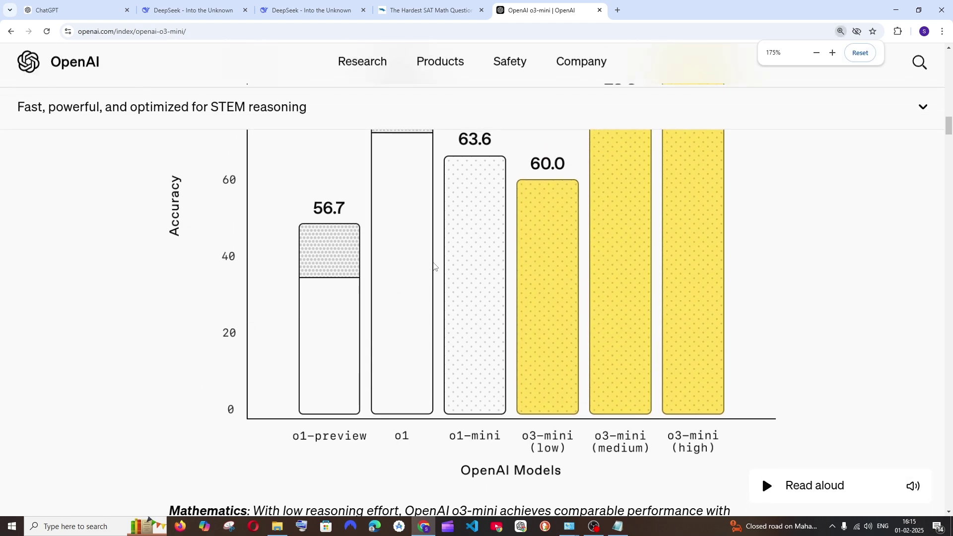
scroll(434, 267, "down", 2)
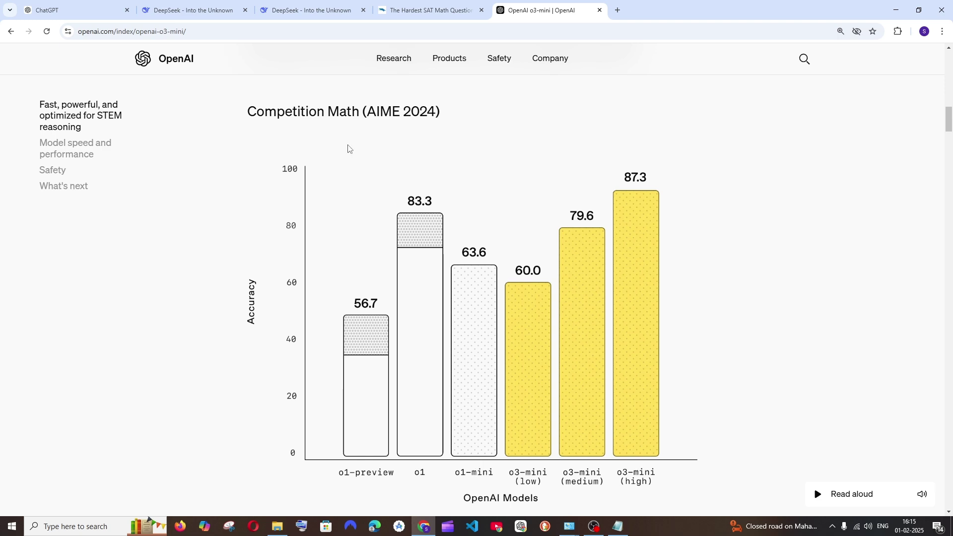
scroll(417, 298, "down", 10)
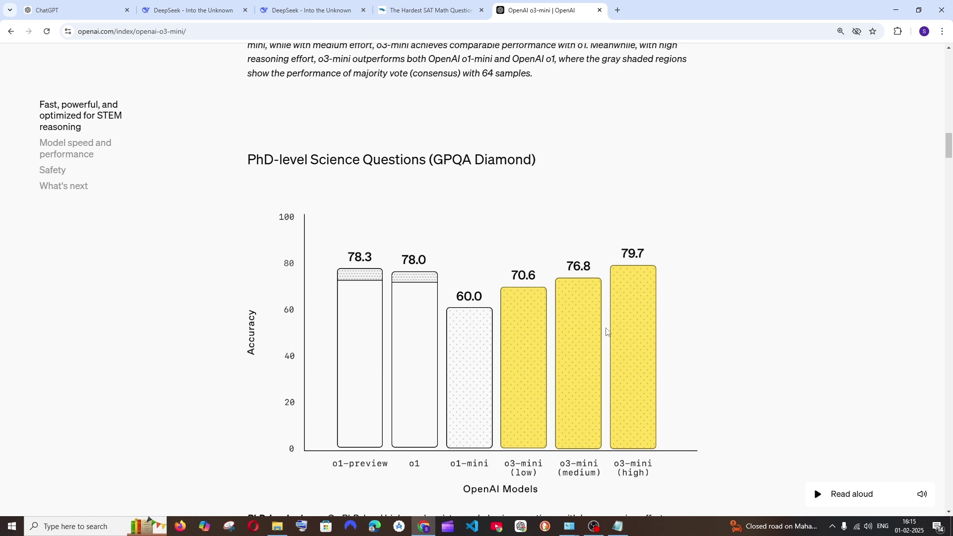
scroll(427, 337, "down", 5)
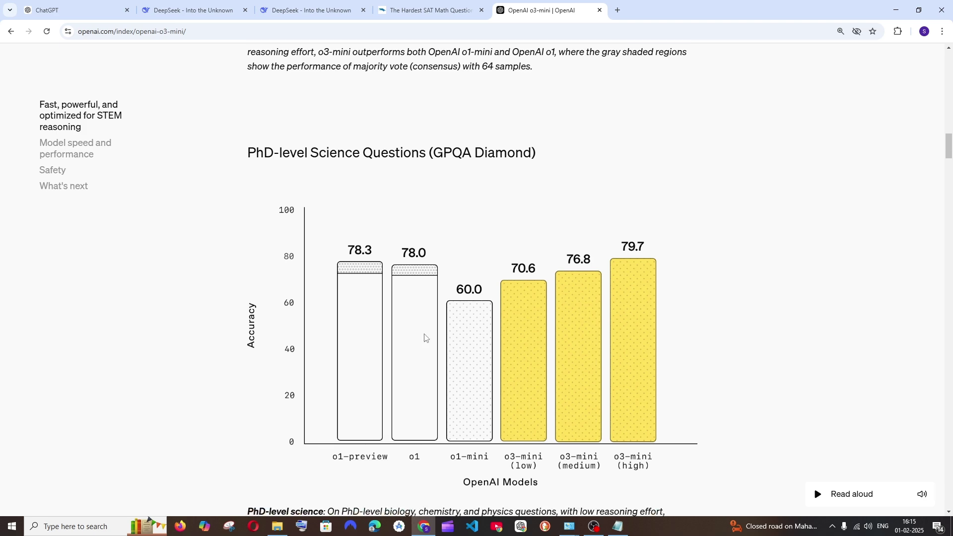
scroll(425, 338, "down", 14)
scroll(423, 320, "up", 2)
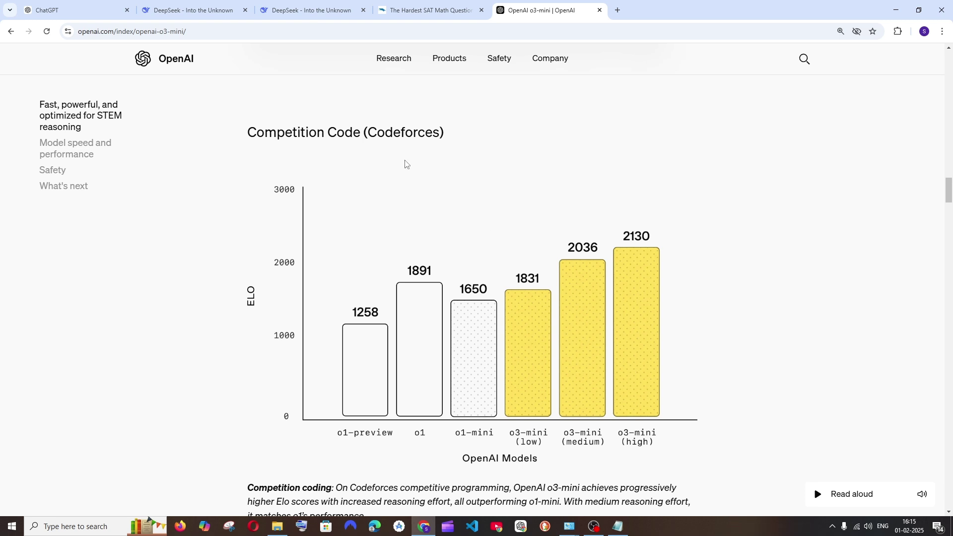
- Glance over the ChatGPT and both DeepSeek chats, ending on the SAT Question 2 page
left_click(74, 10)
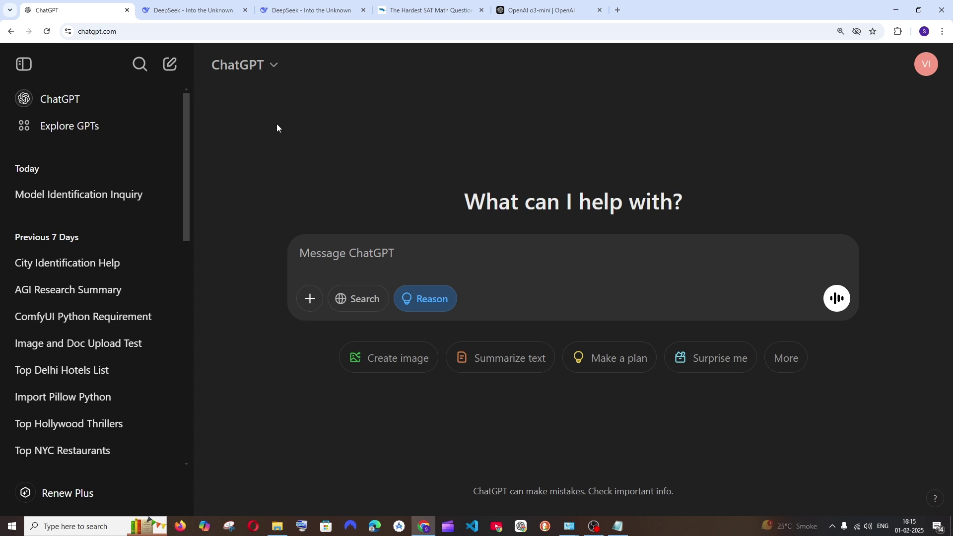
left_click(198, 4)
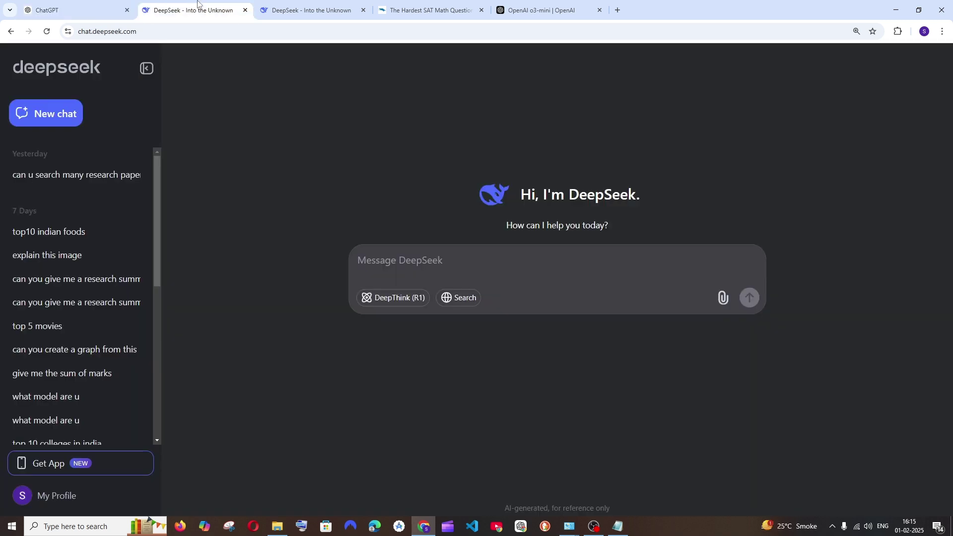
left_click(288, 15)
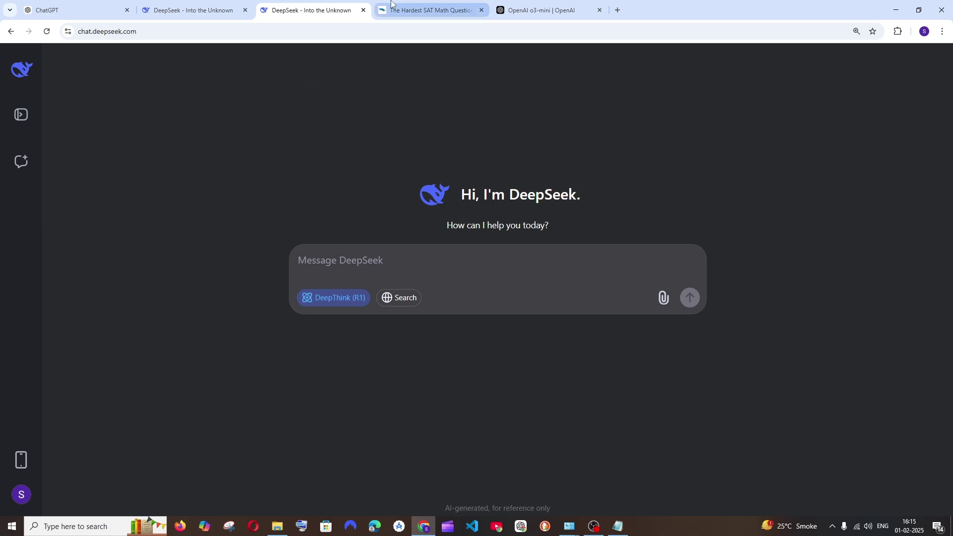
left_click(428, 10)
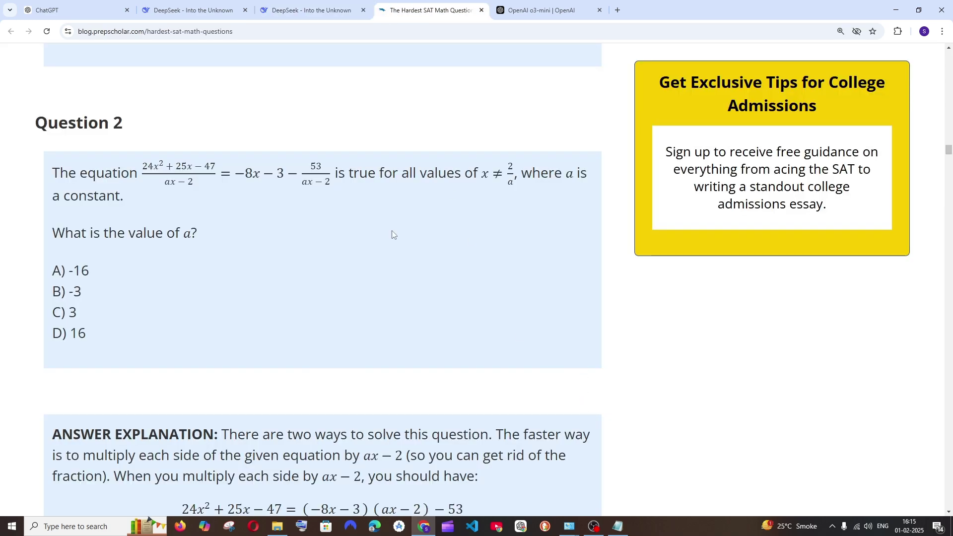
left_click(74, 10)
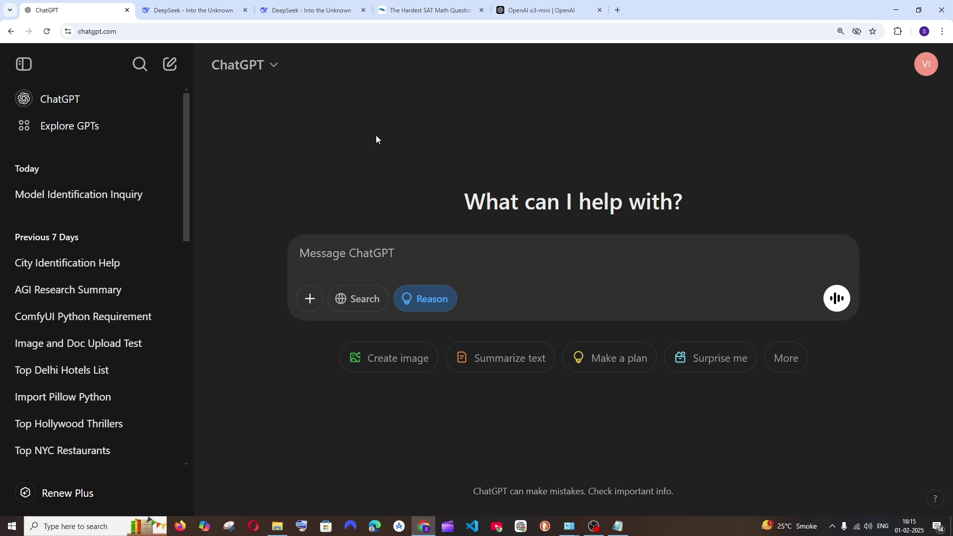
left_click(412, 10)
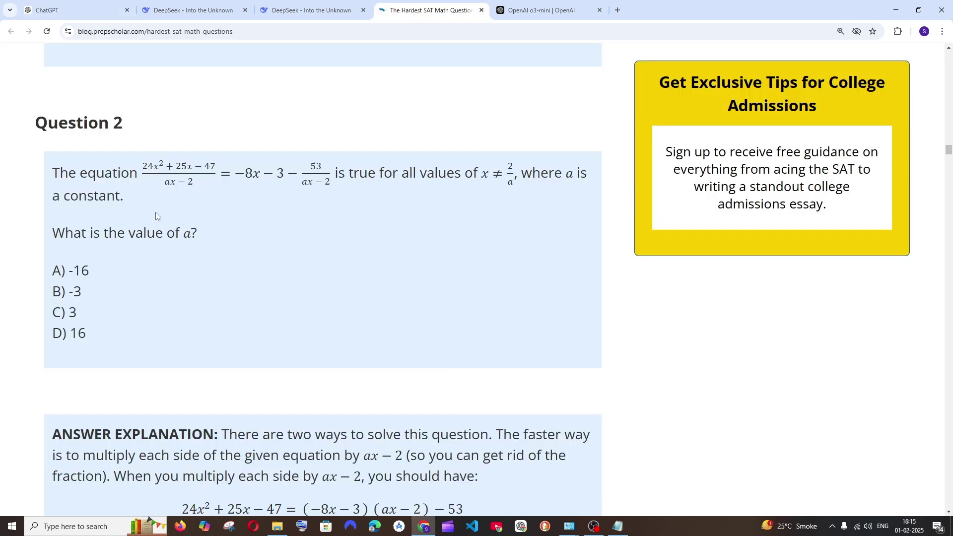
- Paste the SAT Question 2 equation text into ChatGPT and send it with Reason on
left_click_drag(53, 163, 186, 210)
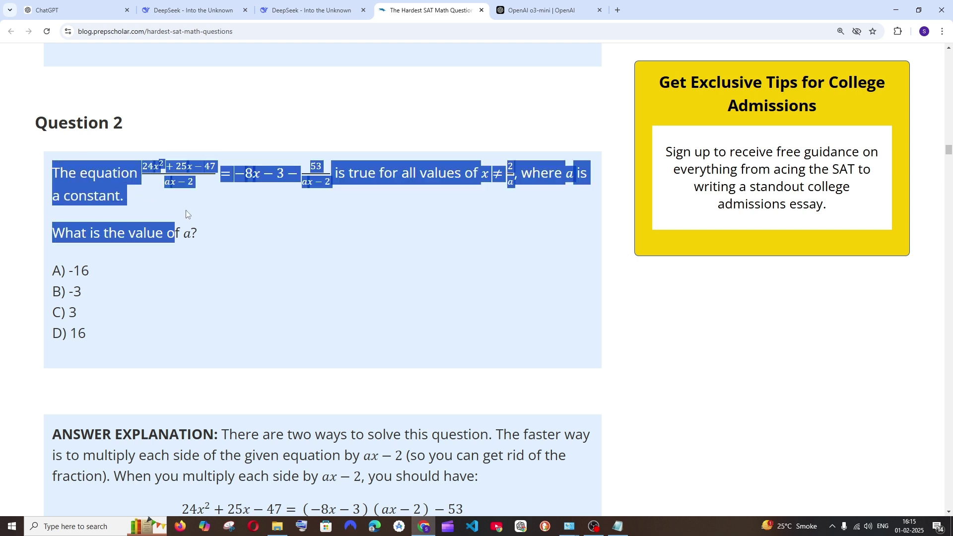
left_click(74, 10)
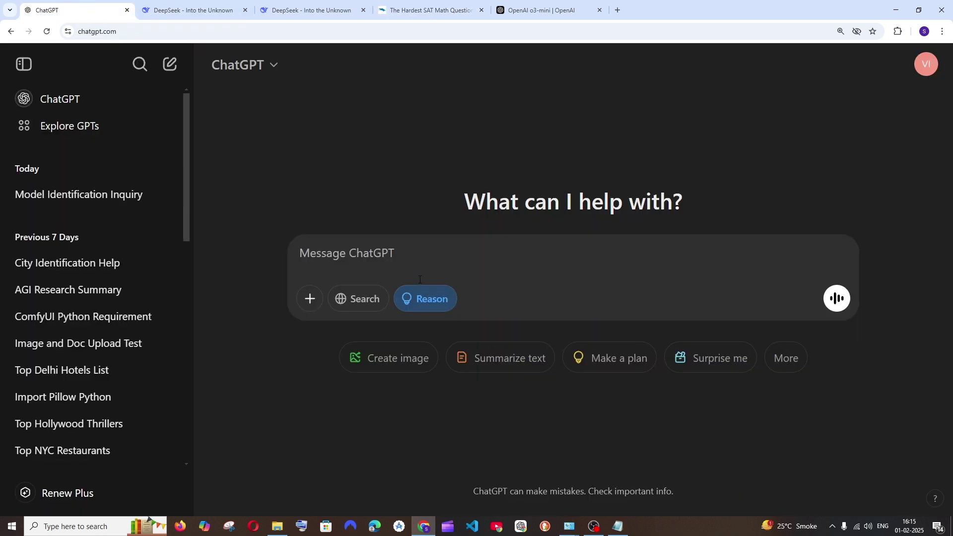
key("ctrl+v")
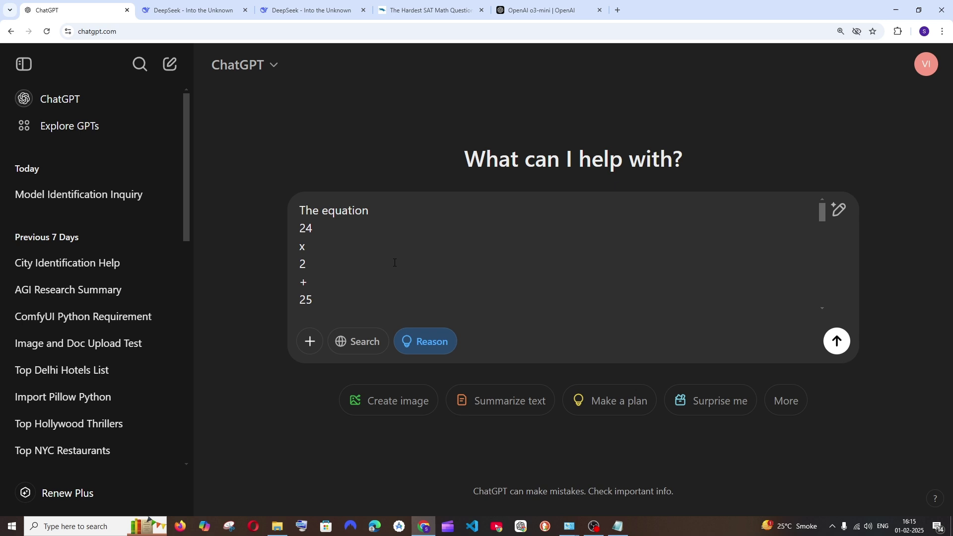
scroll(395, 263, "down", 5)
scroll(395, 263, "up", 4)
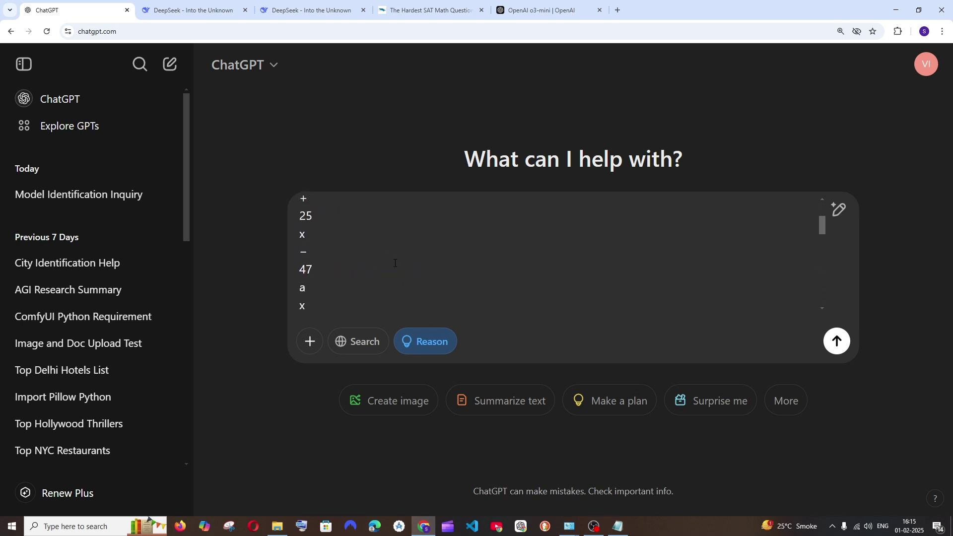
scroll(395, 263, "up", 2)
scroll(317, 230, "down", 6)
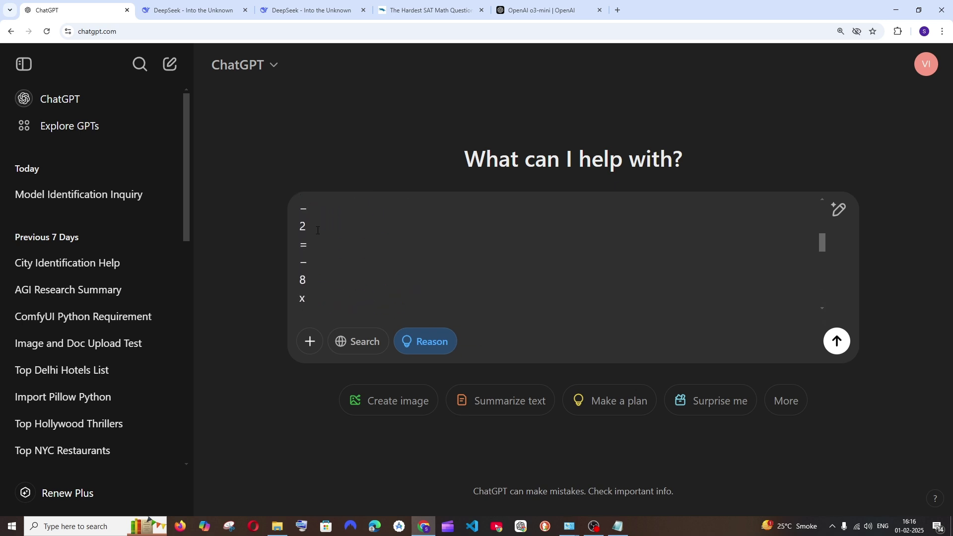
left_click_drag(373, 300, 326, 220)
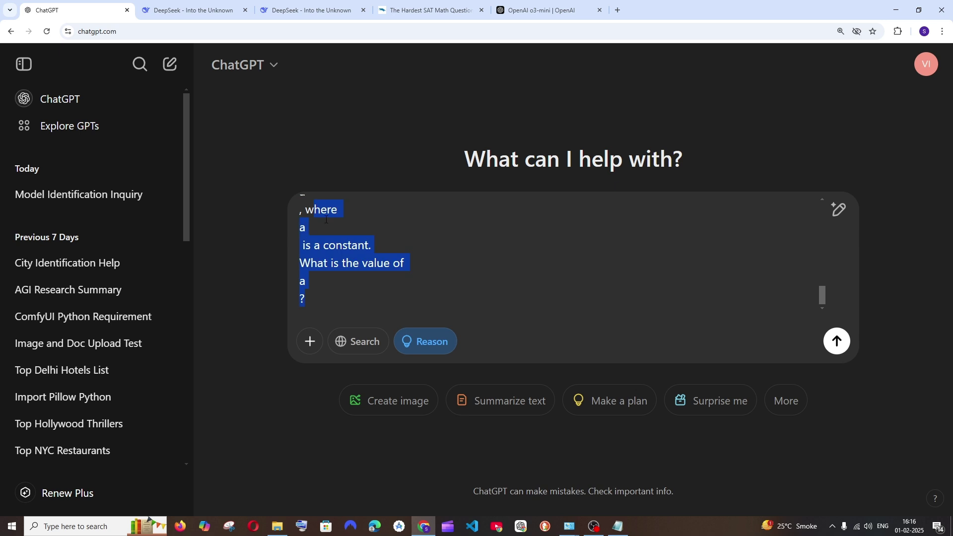
left_click(429, 263)
scroll(394, 305, "up", 8)
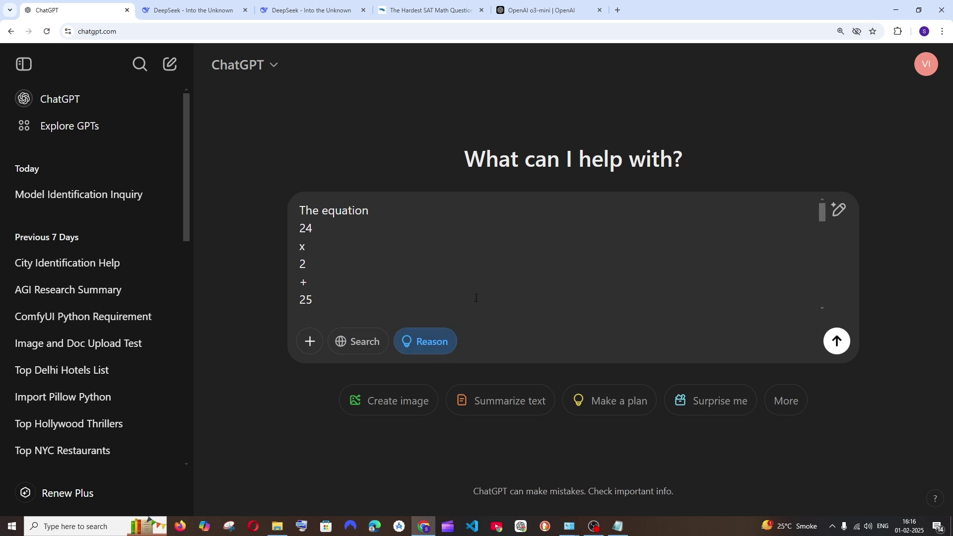
left_click(838, 342)
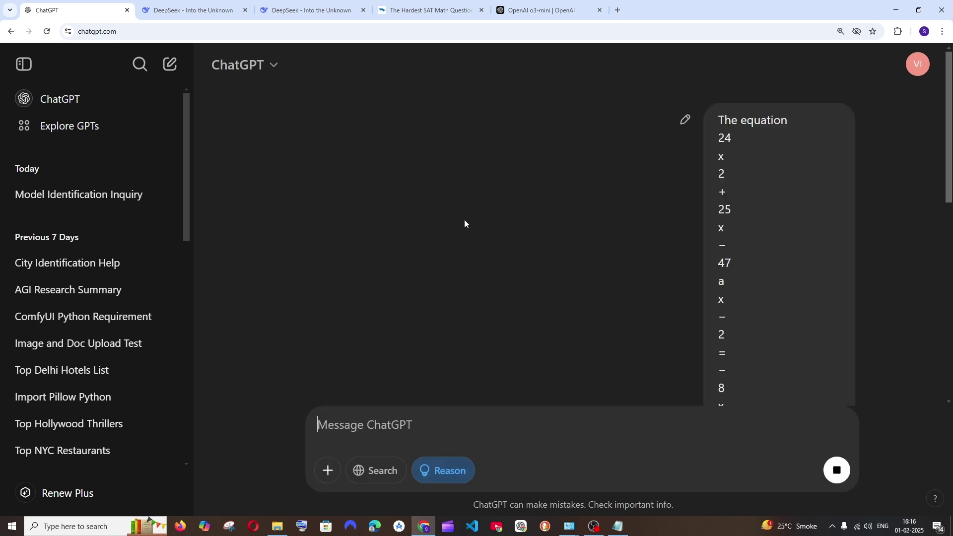
- Paste and send the SAT question in both DeepSeek chats, the second with DeepThink (R1)
left_click(219, 11)
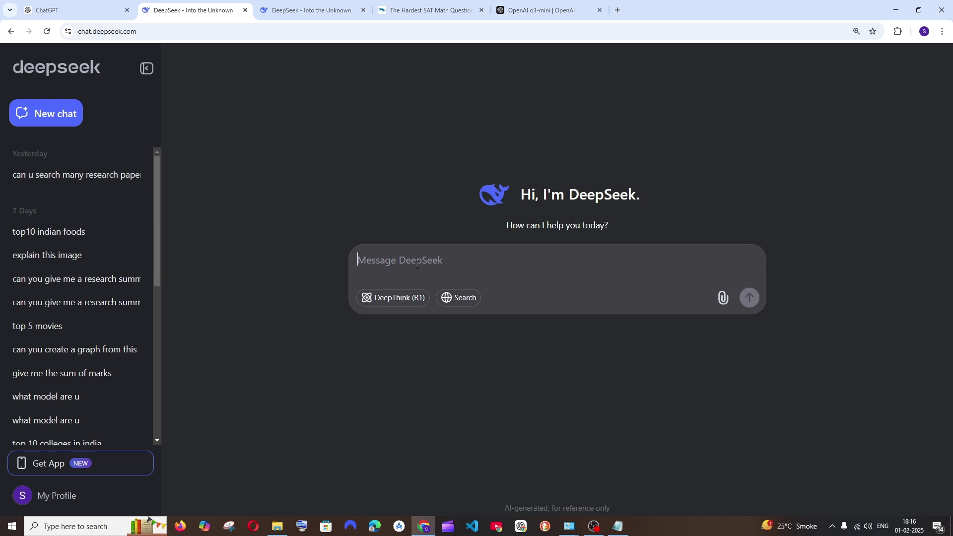
key("ctrl+v")
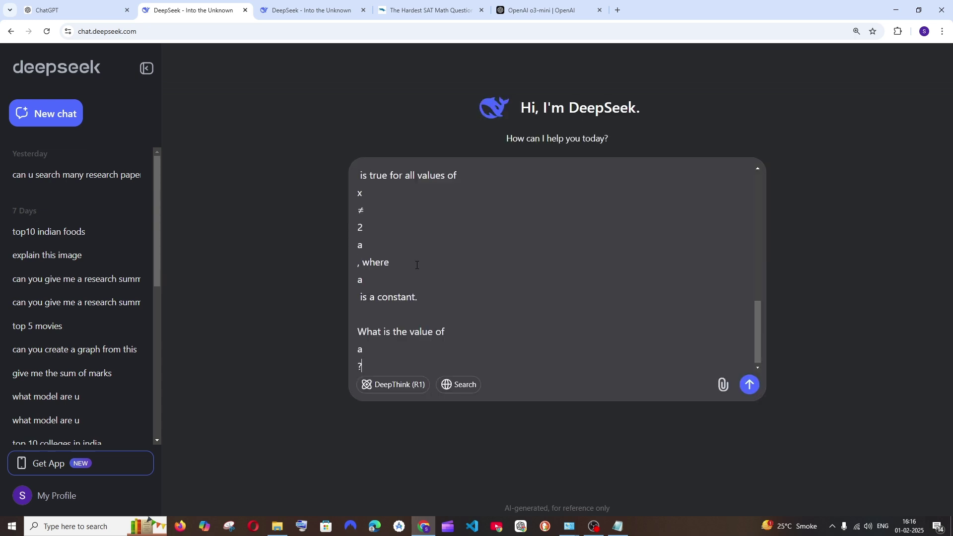
left_click(750, 384)
left_click(305, 14)
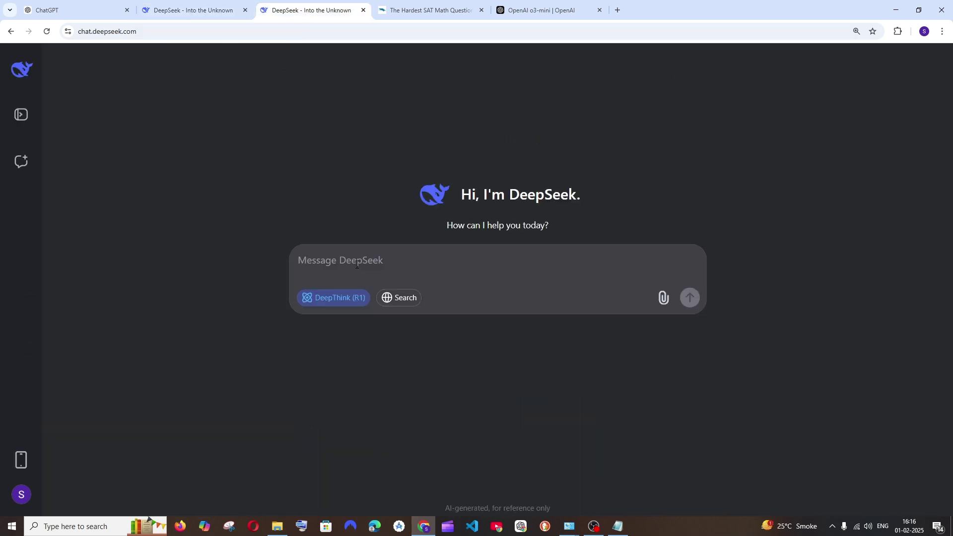
key("ctrl+v")
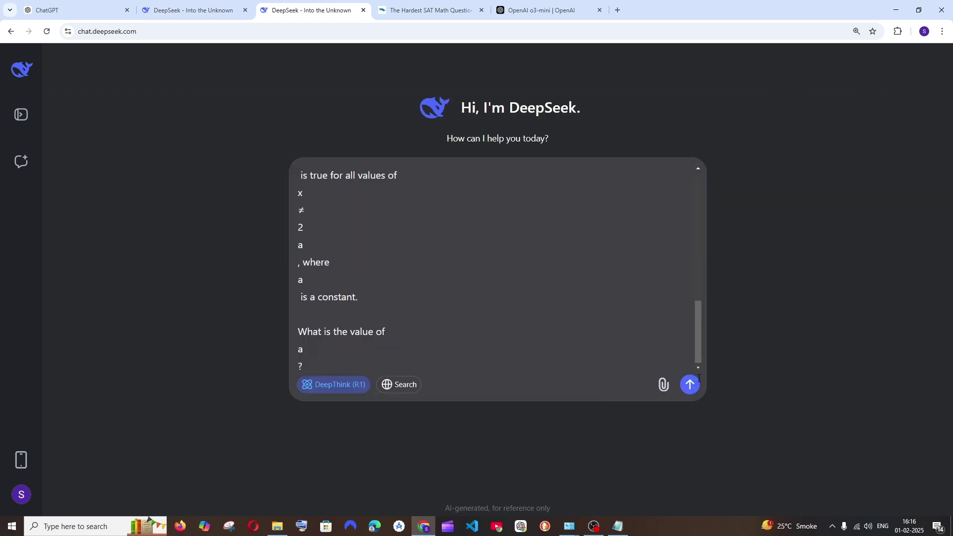
left_click(691, 384)
- Check the SAT page's correct answer choice, B) -3
left_click(427, 10)
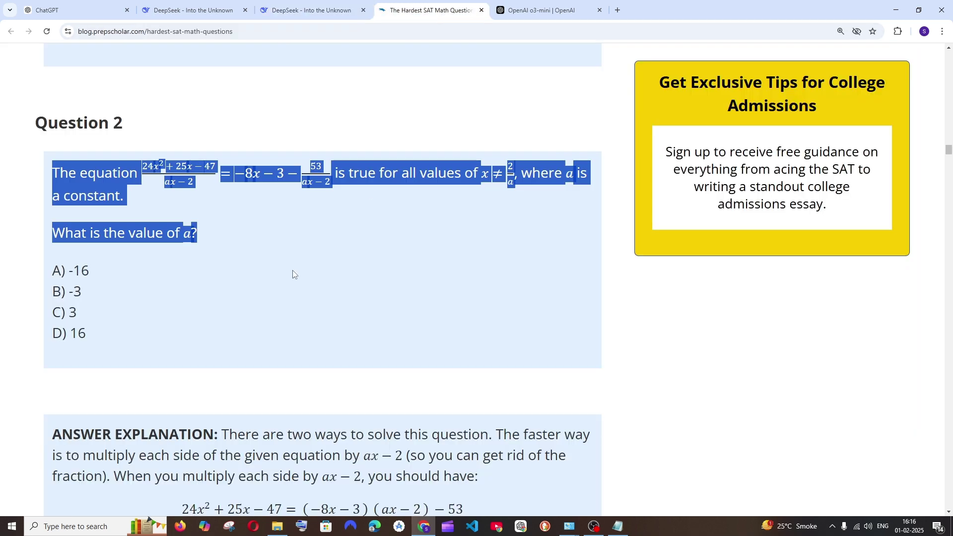
triple_click(87, 290)
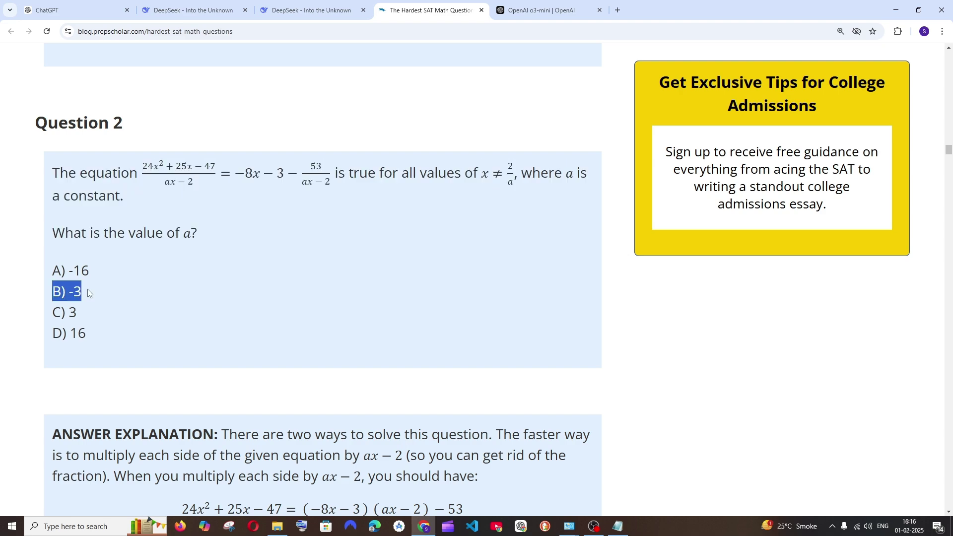
scroll(190, 289, "down", 9)
scroll(189, 289, "down", 3)
scroll(203, 243, "up", 3)
left_click_drag(161, 241, 184, 251)
- Adjust the ChatGPT and DeepSeek page zoom while o3-mini reasons through the SAT question
left_click(55, 10)
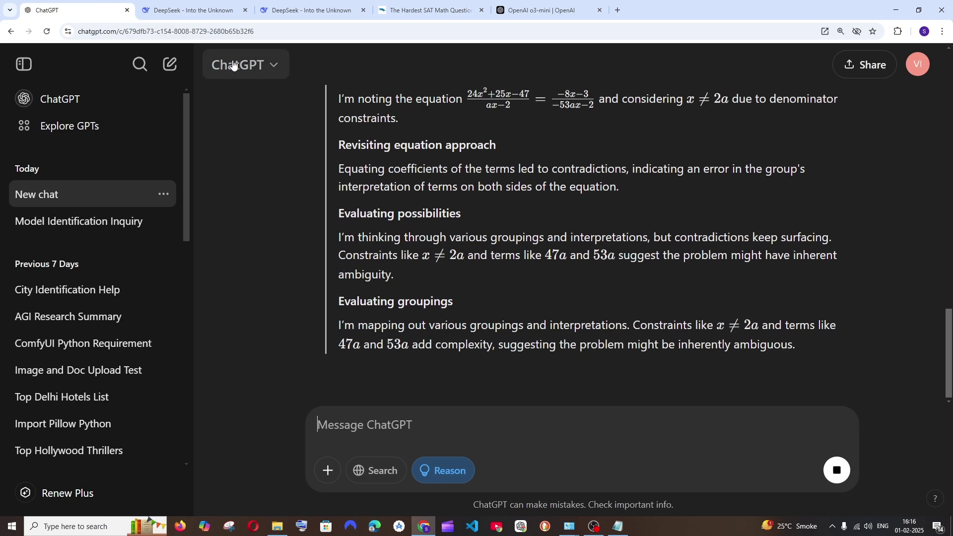
key("ctrl+minus")
key("ctrl+minus")
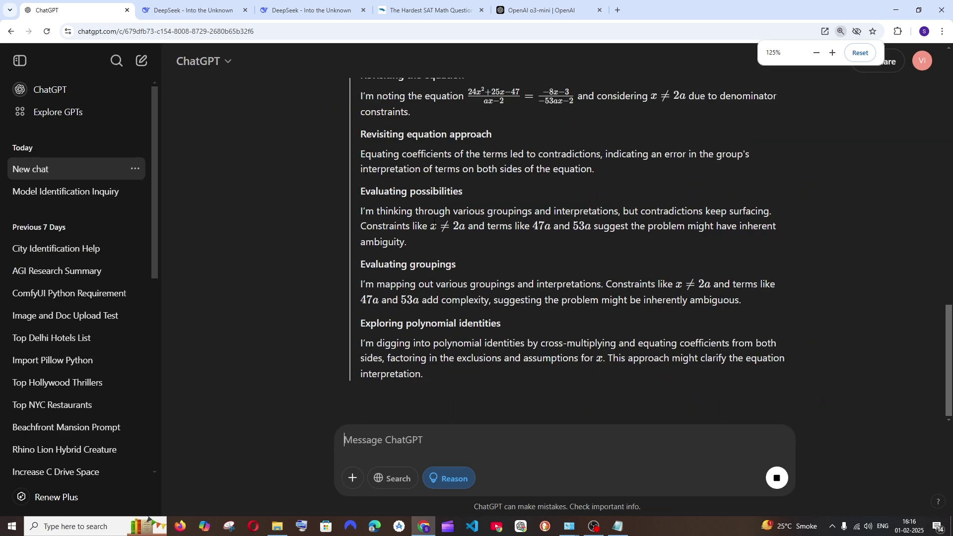
scroll(434, 222, "up", 10)
scroll(434, 222, "down", 10)
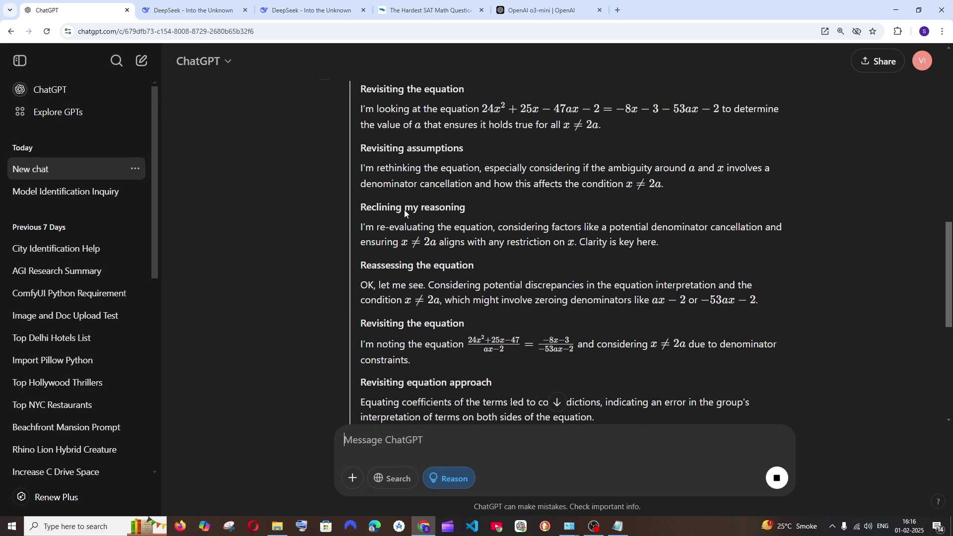
scroll(422, 202, "down", 1)
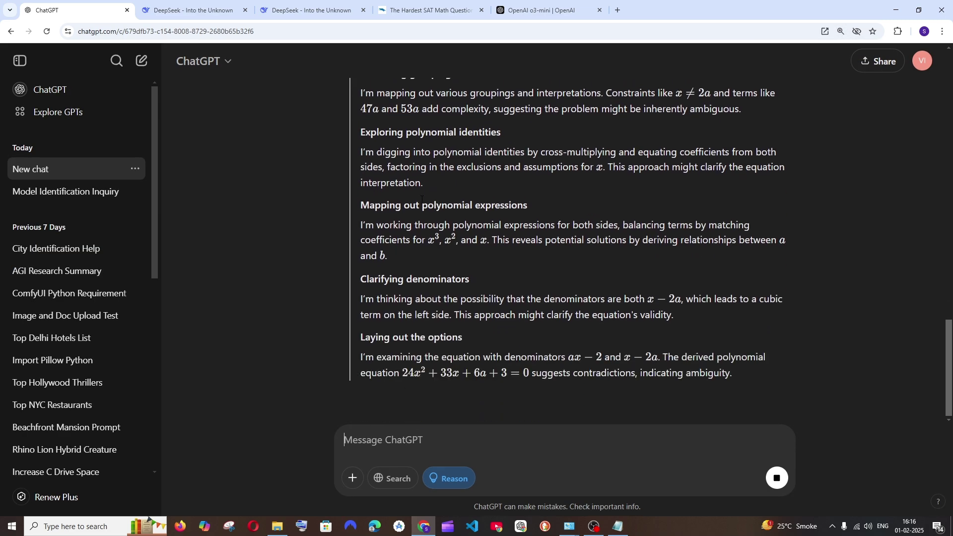
key("ctrl+minus")
key("ctrl+3")
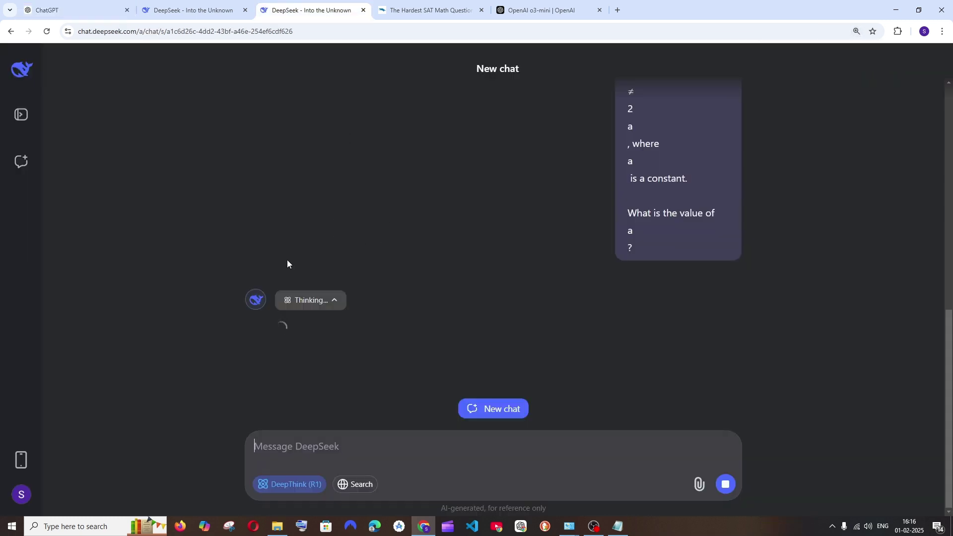
left_click(191, 4)
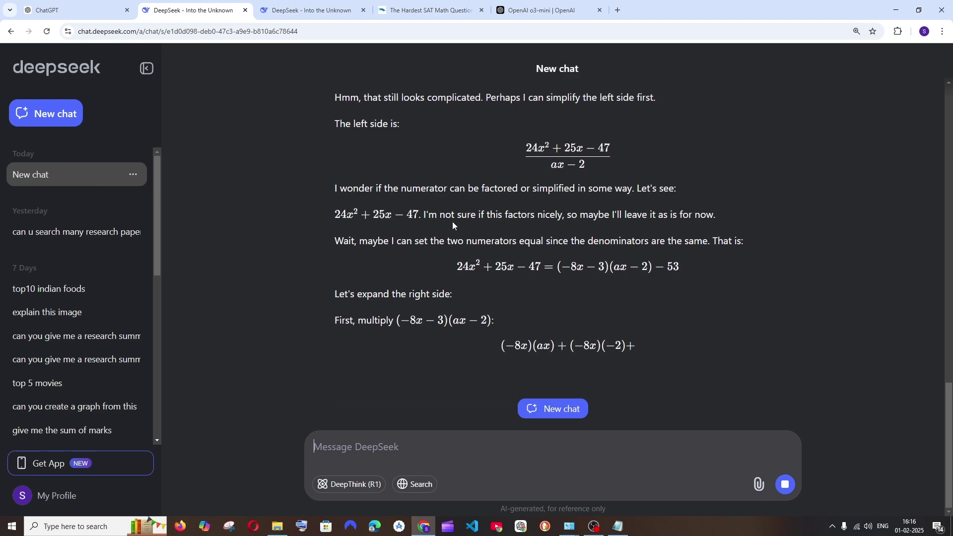
key("ctrl+minus")
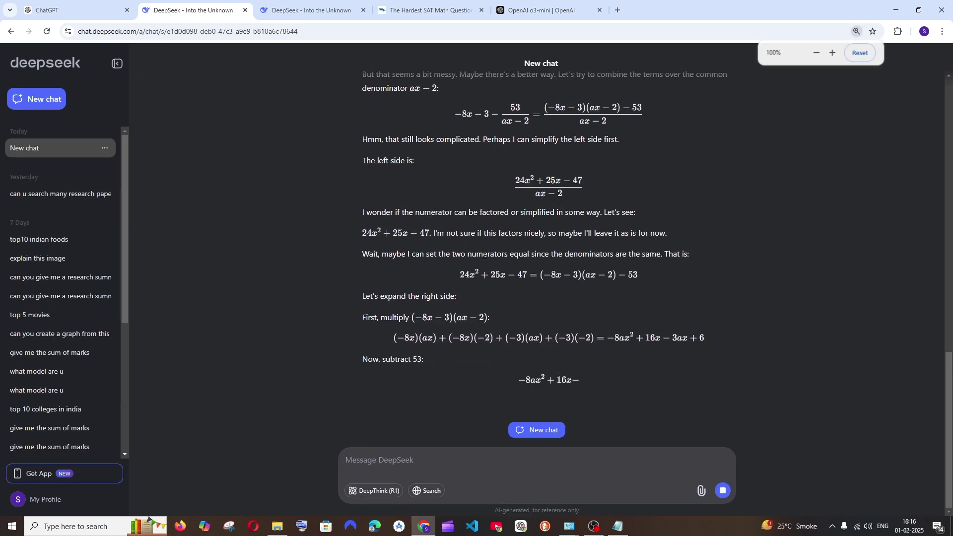
left_click(90, 4)
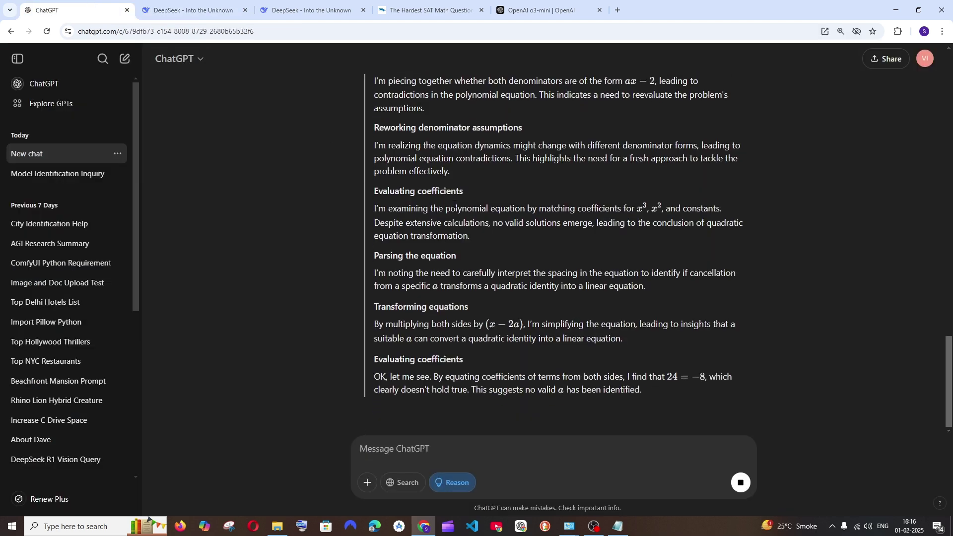
key("ctrl+minus")
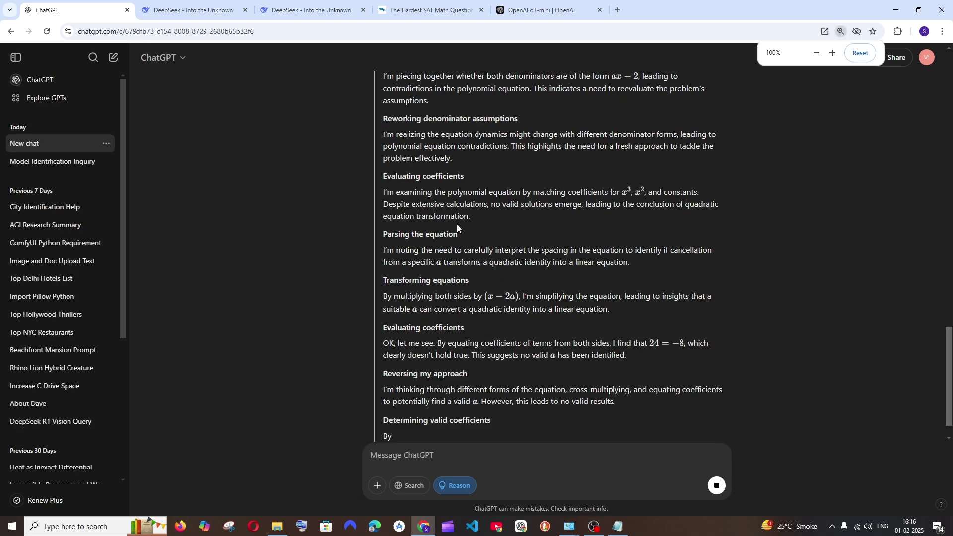
- Check the first DeepSeek chat's progress against ChatGPT's ongoing reasoning
left_click(188, 9)
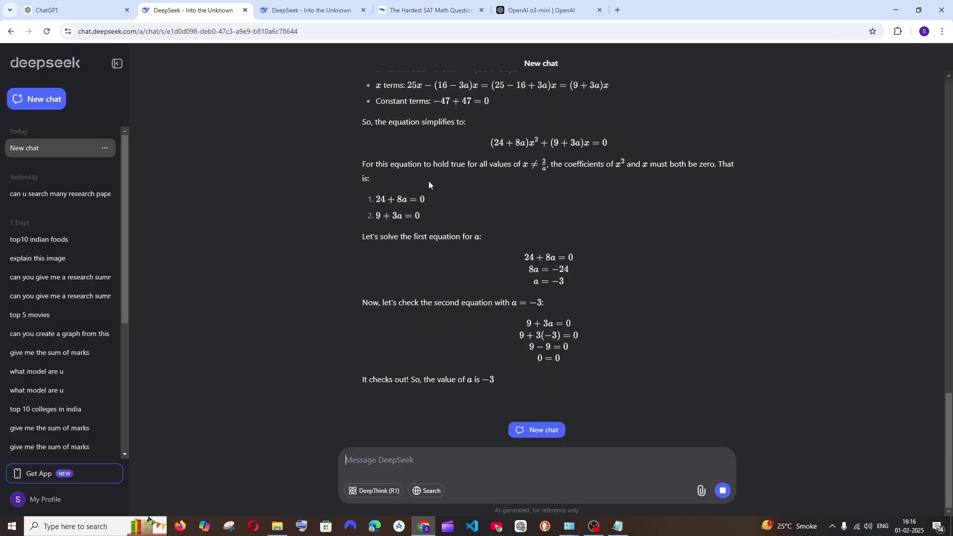
left_click(100, 11)
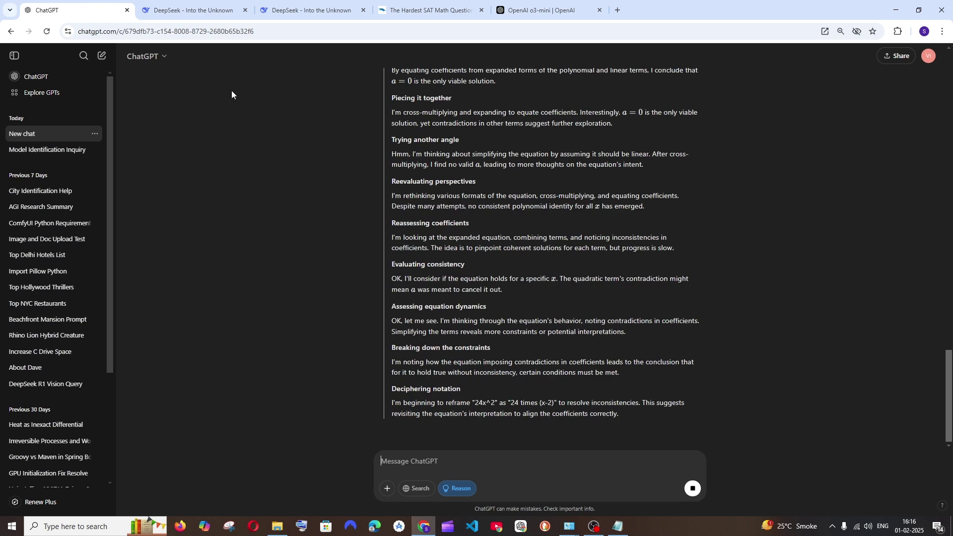
left_click(217, 9)
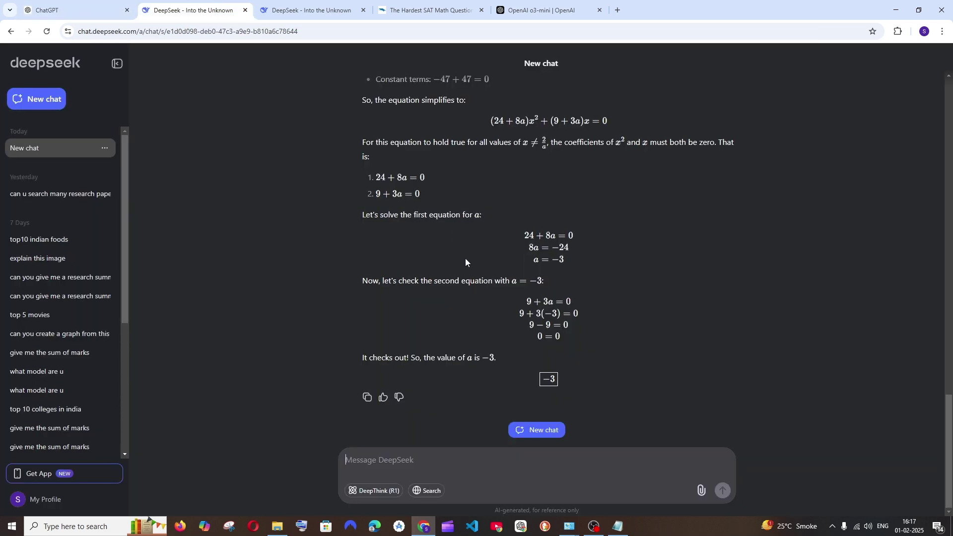
left_click(79, 10)
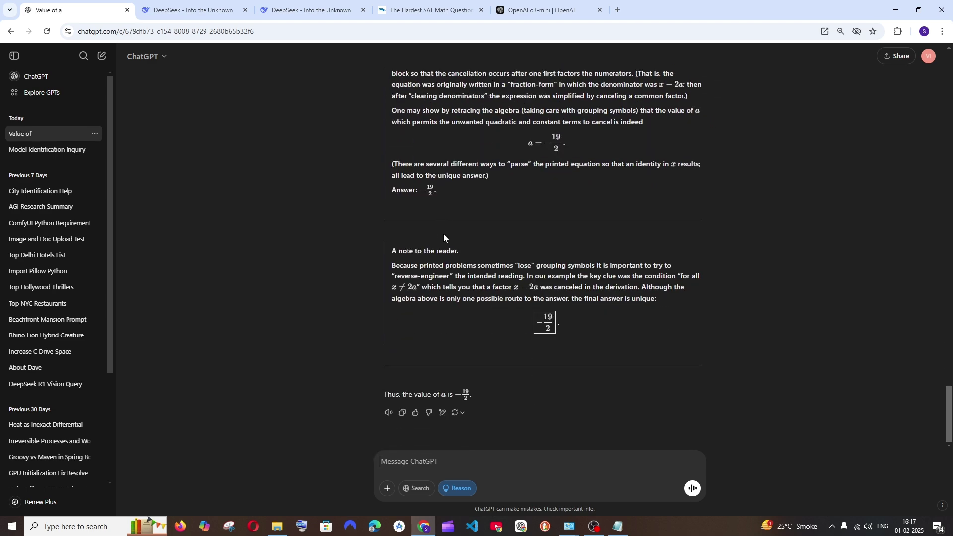
- Highlight ChatGPT's final answer −19/2 and DeepSeek's final answer −3
left_click_drag(435, 392, 475, 394)
scroll(474, 395, "up", 10)
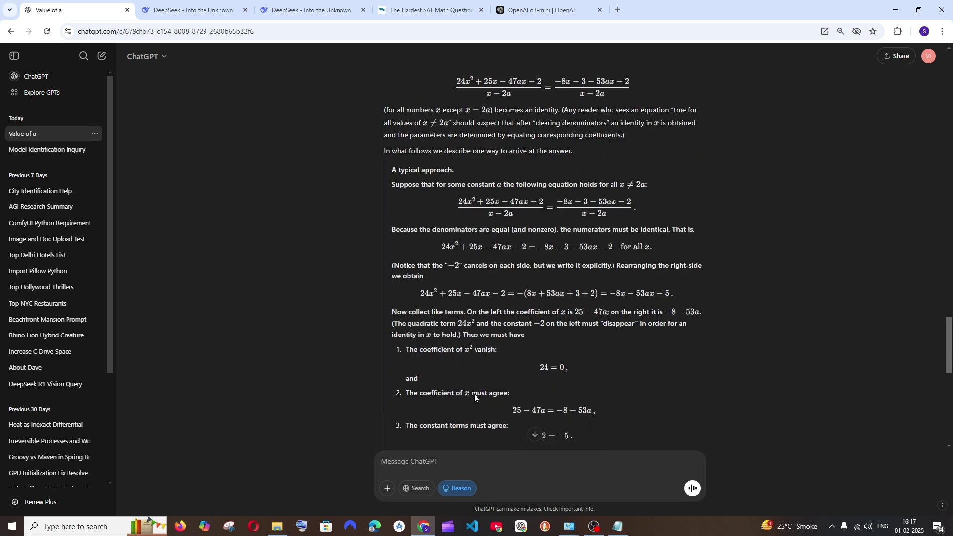
scroll(475, 394, "down", 10)
left_click(401, 349)
key("ctrl+Tab")
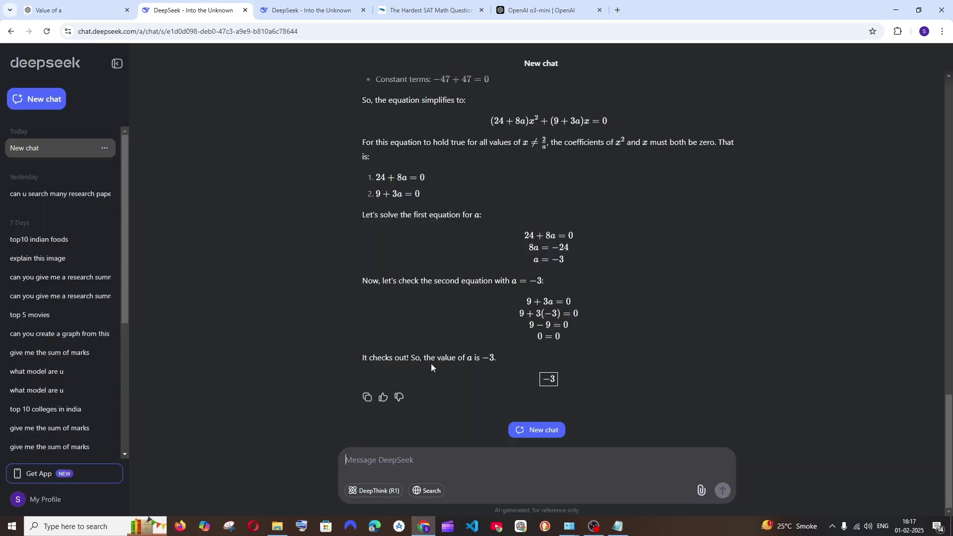
left_click_drag(444, 358, 496, 358)
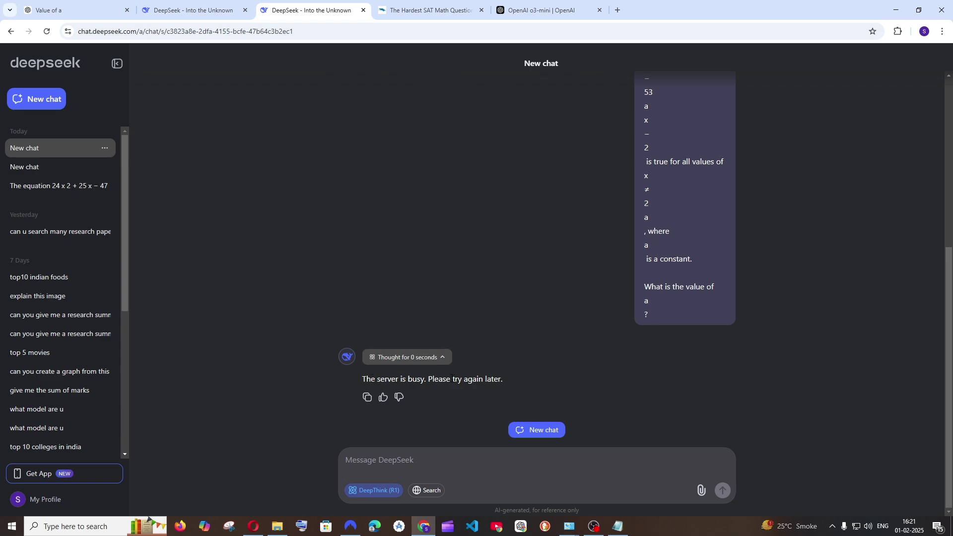
- Review the DeepSeek R1 chat in Opera confirming −3, then return to Chrome
left_click(253, 527)
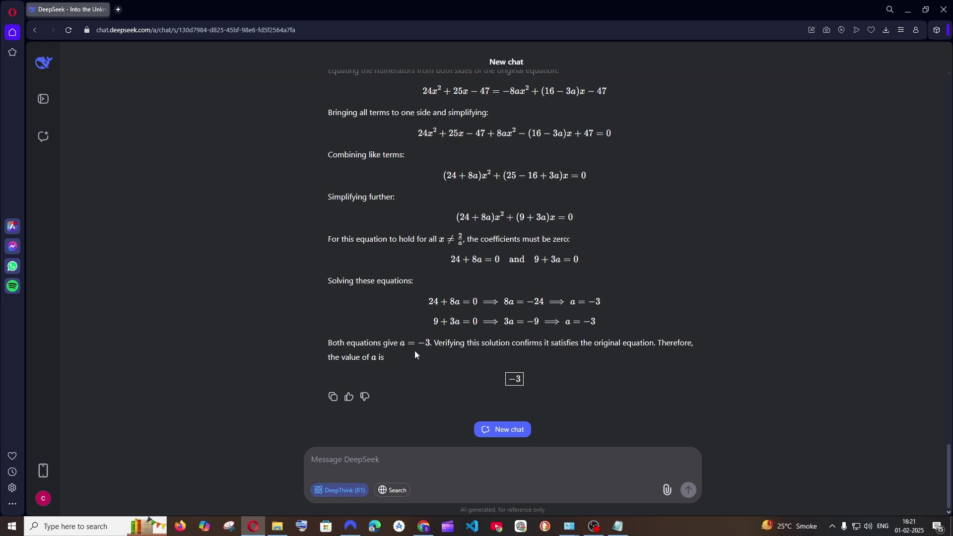
scroll(492, 377, "up", 6)
scroll(464, 375, "up", 10)
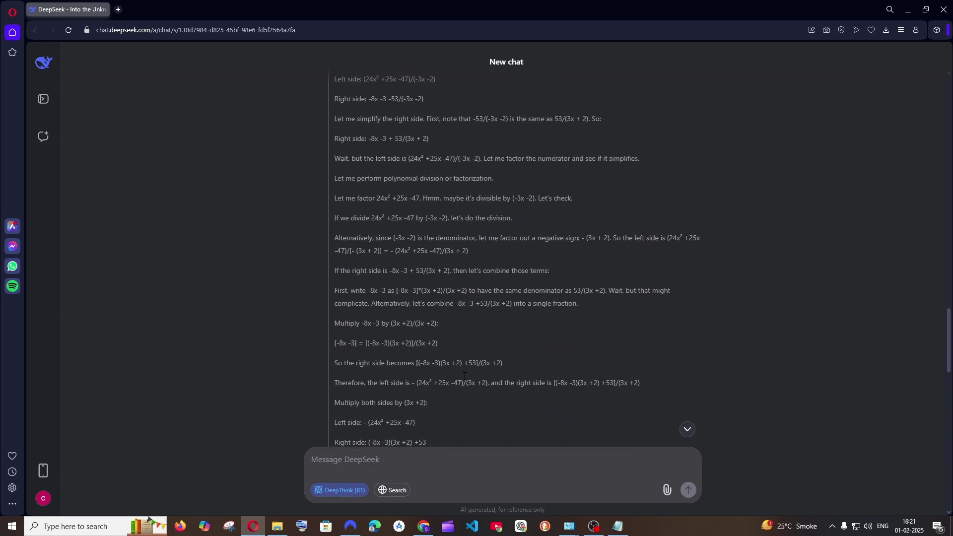
scroll(464, 376, "down", 10)
scroll(464, 376, "down", 6)
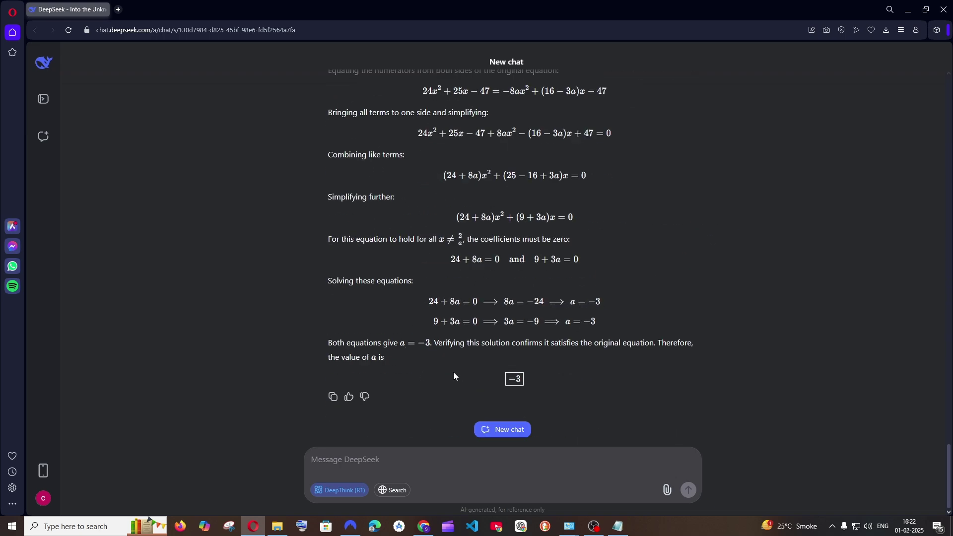
left_click(424, 526)
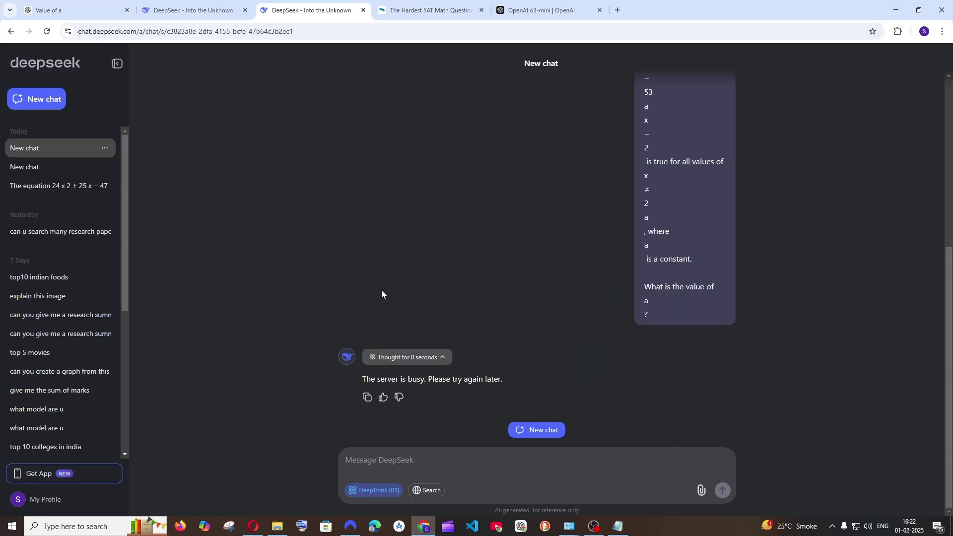
- Compare ChatGPT's −19/2 answer with DeepSeek's −3 across the Chrome tabs
key("ctrl+shift+Tab")
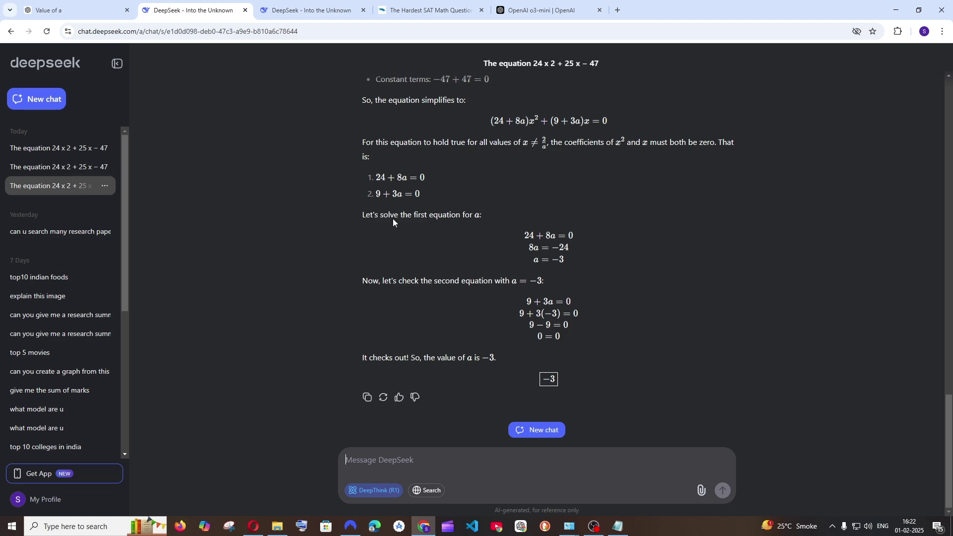
key("ctrl+shift+Tab")
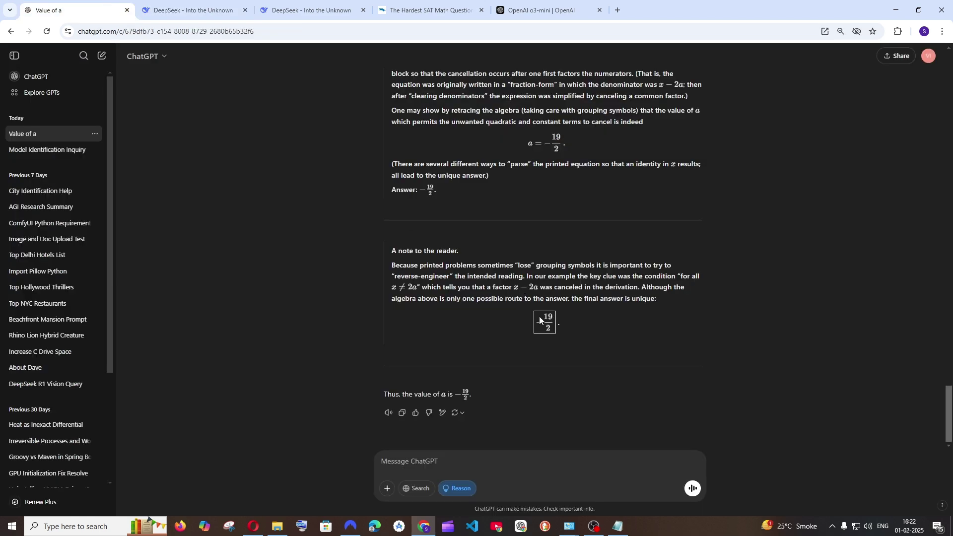
scroll(540, 320, "up", 15)
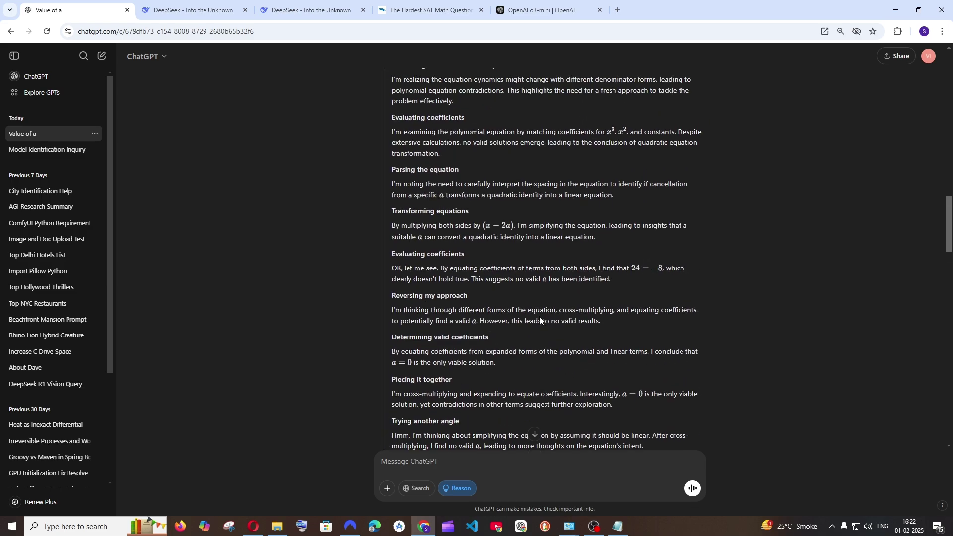
scroll(540, 320, "up", 15)
key("ctrl+Tab")
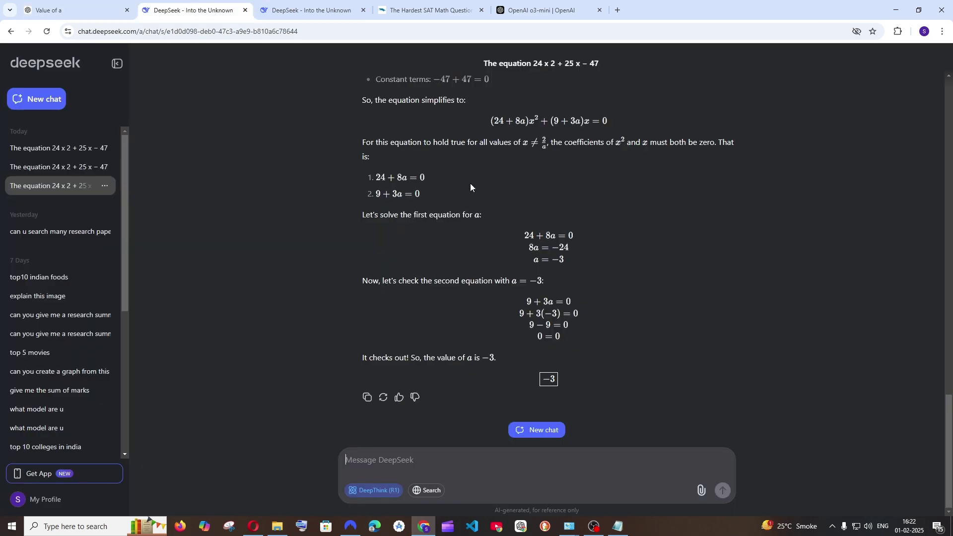
scroll(525, 276, "up", 20)
scroll(567, 279, "down", 20)
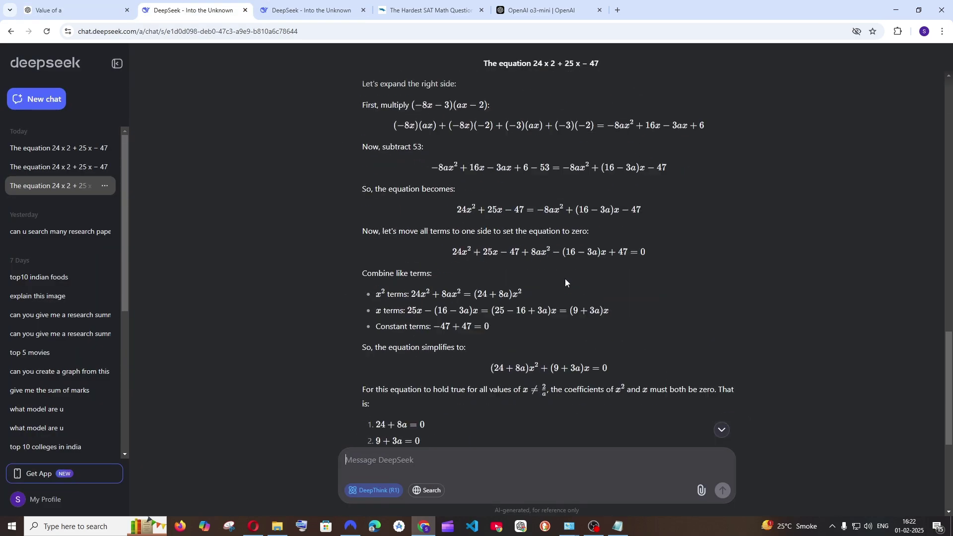
scroll(565, 283, "down", 5)
key("ctrl+shift+Tab")
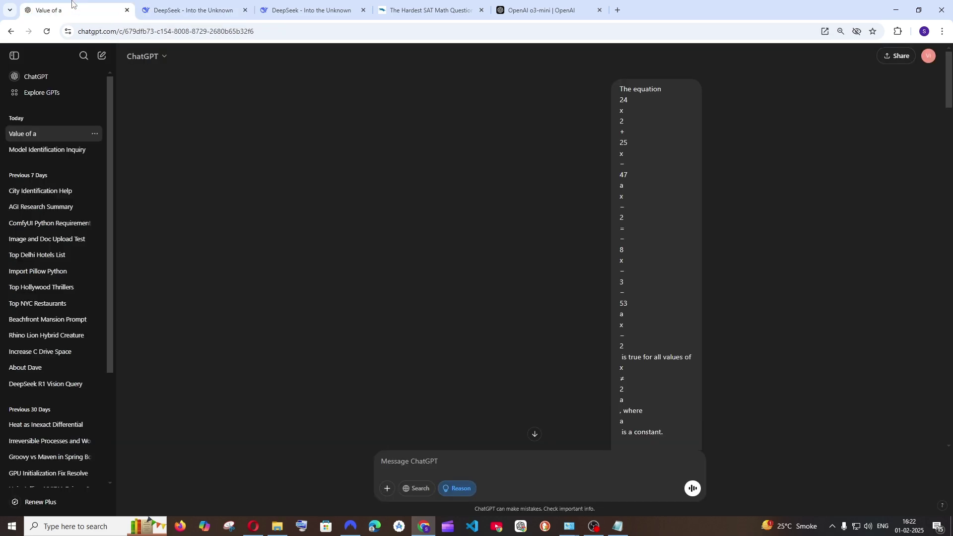
scroll(425, 240, "down", 15)
scroll(425, 240, "down", 20)
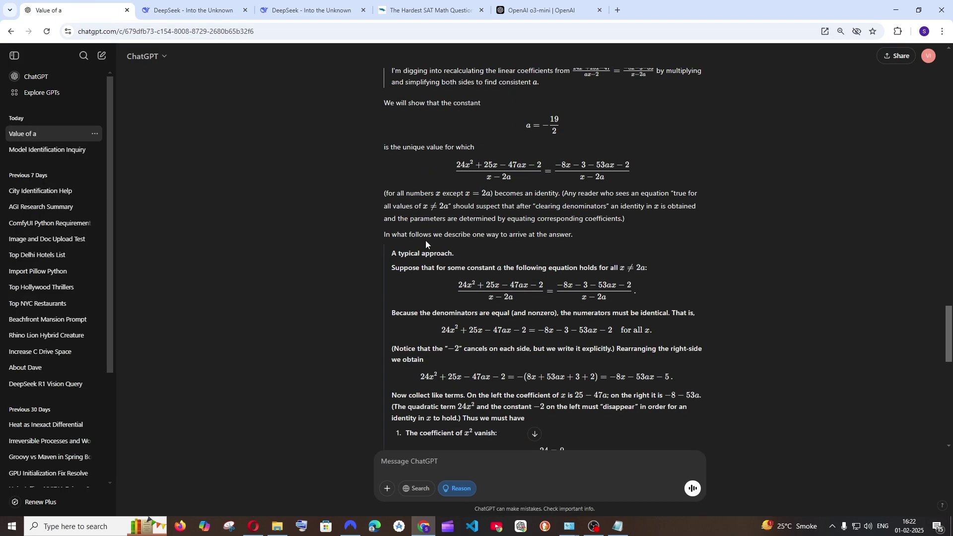
- Bring up Notepad, select the full bouncing-ball hexagon prompt paragraph, then minimize Notepad
left_click(618, 526)
left_click_drag(433, 40, 418, 86)
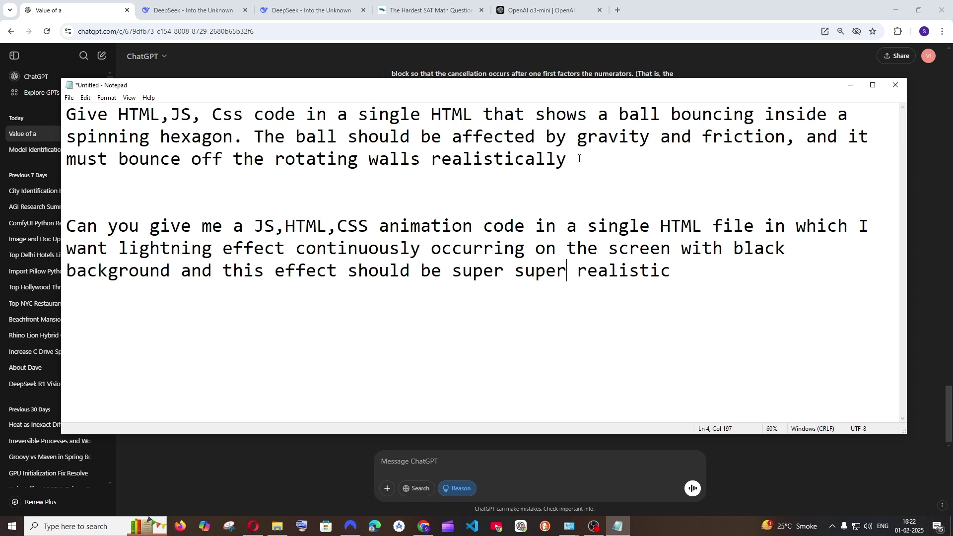
left_click_drag(579, 158, 52, 112)
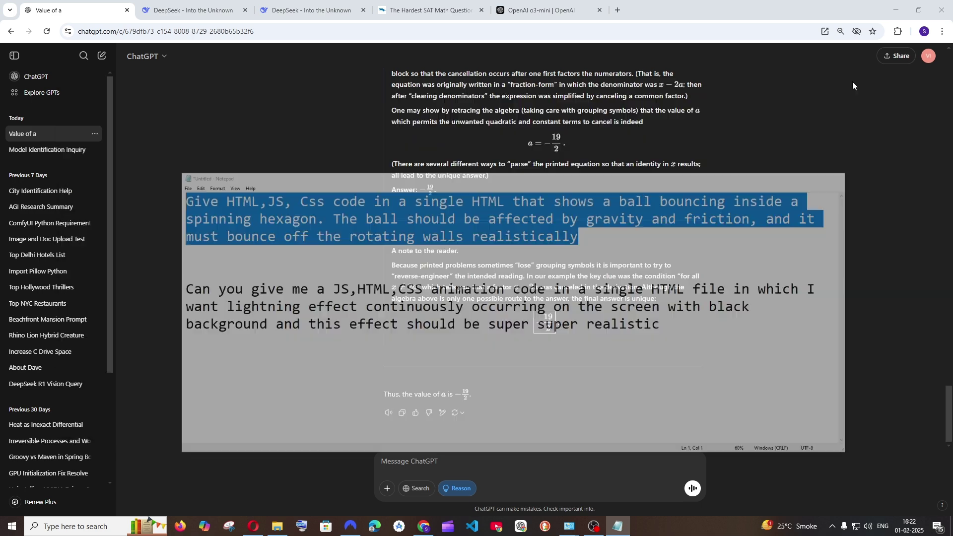
left_click(850, 84)
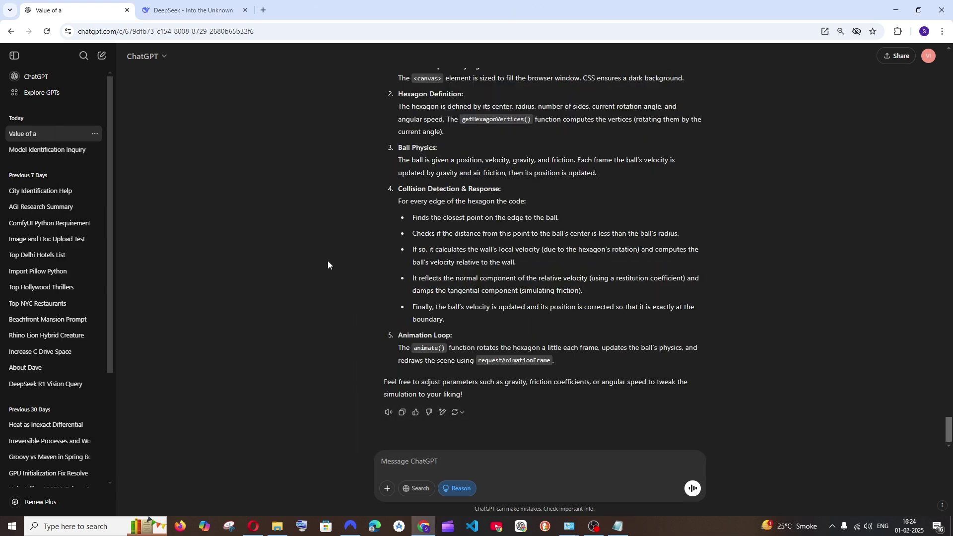
- Open ChatGPT's hexagon reply in canvas as 'Bouncing Ball In A Spinning Hexagon', 268 lines
scroll(328, 261, "up", 10)
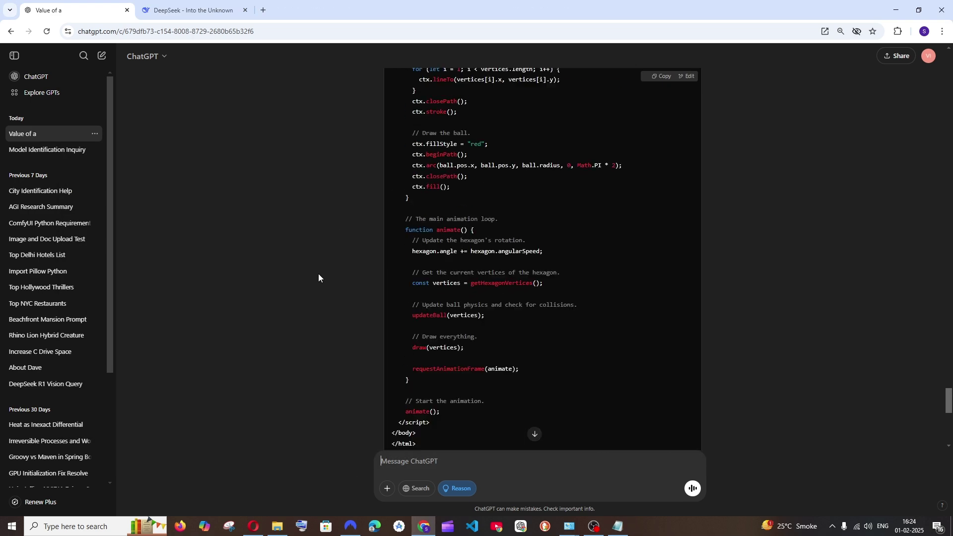
left_click(192, 6)
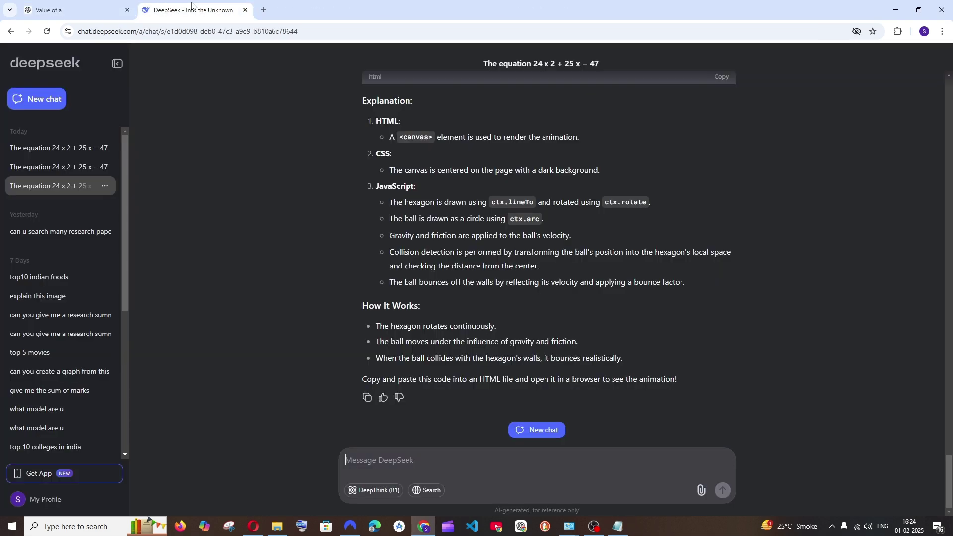
scroll(299, 290, "up", 5)
left_click(102, 11)
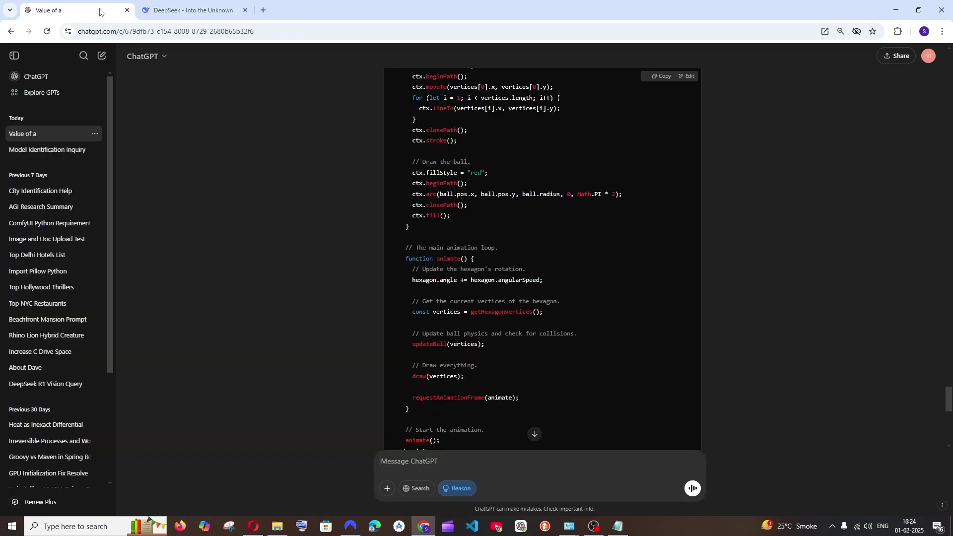
scroll(403, 241, "down", 10)
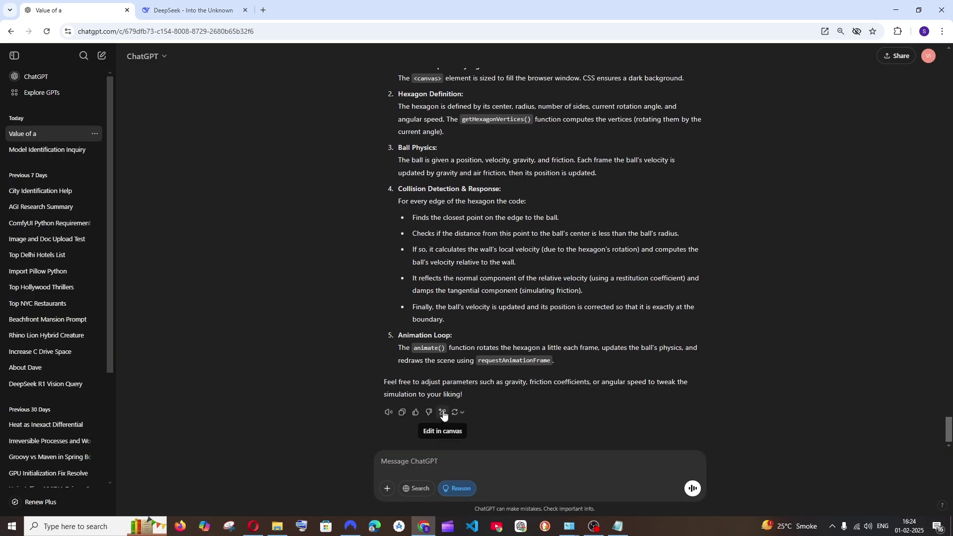
left_click(443, 413)
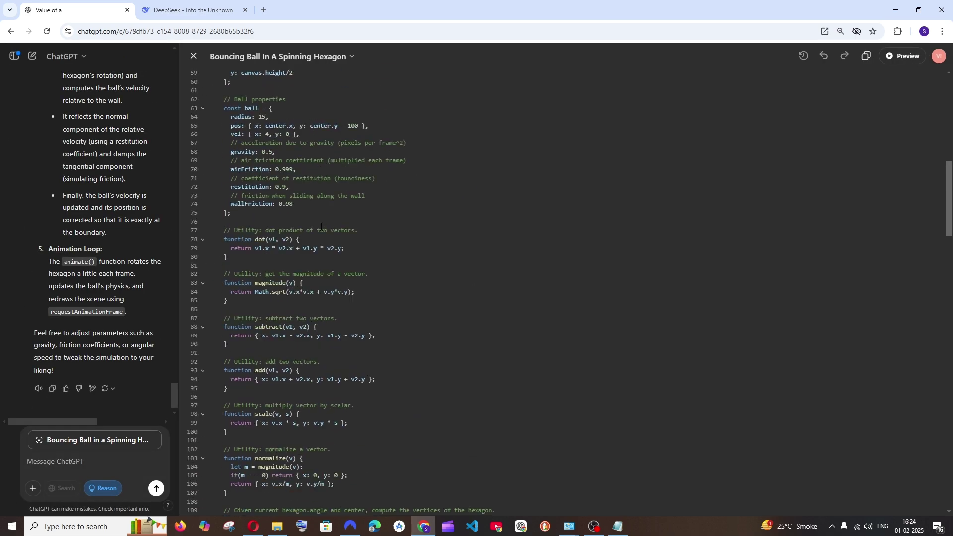
scroll(320, 227, "down", 20)
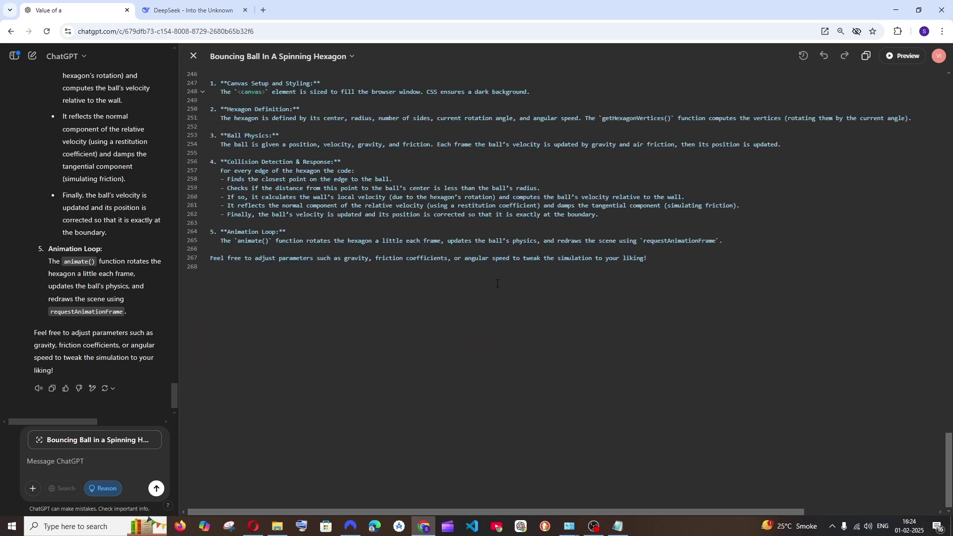
scroll(486, 294, "up", 20)
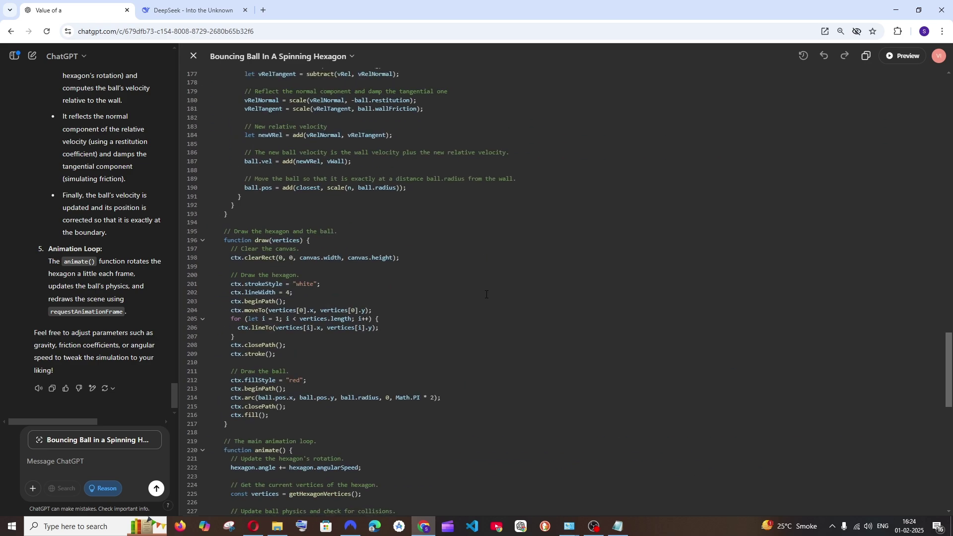
scroll(486, 294, "up", 10)
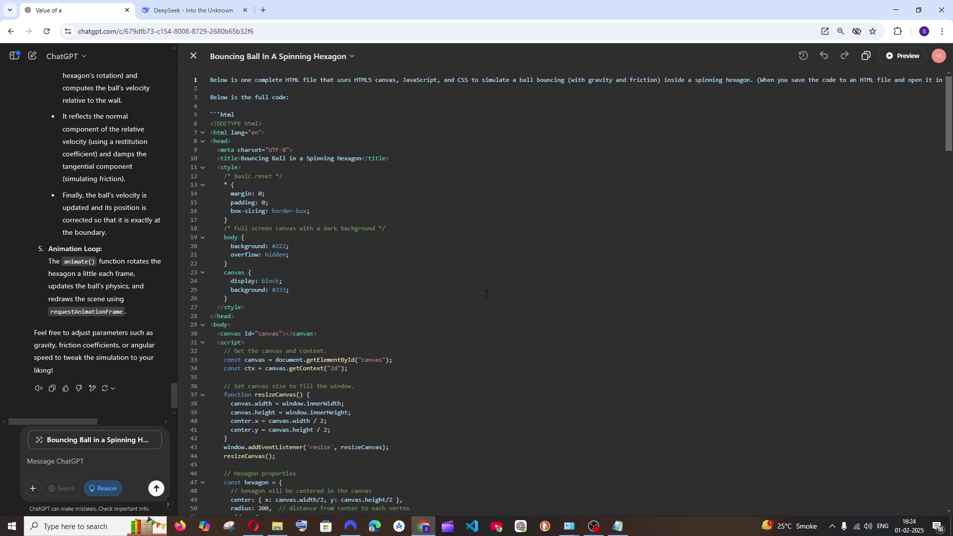
- Preview the canvas code and copy its "Cannot access 'center' before initialization" ReferenceError
left_click(895, 58)
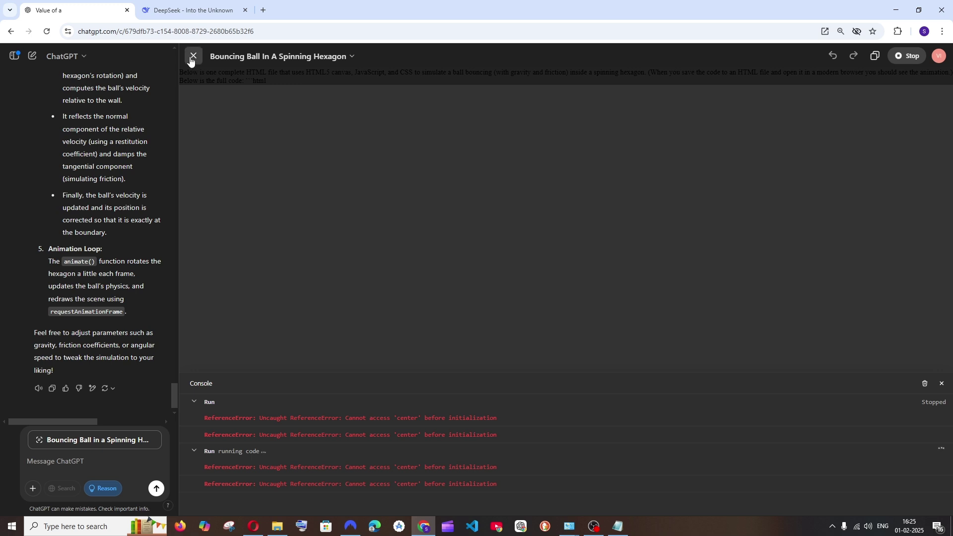
left_click_drag(202, 467, 512, 469)
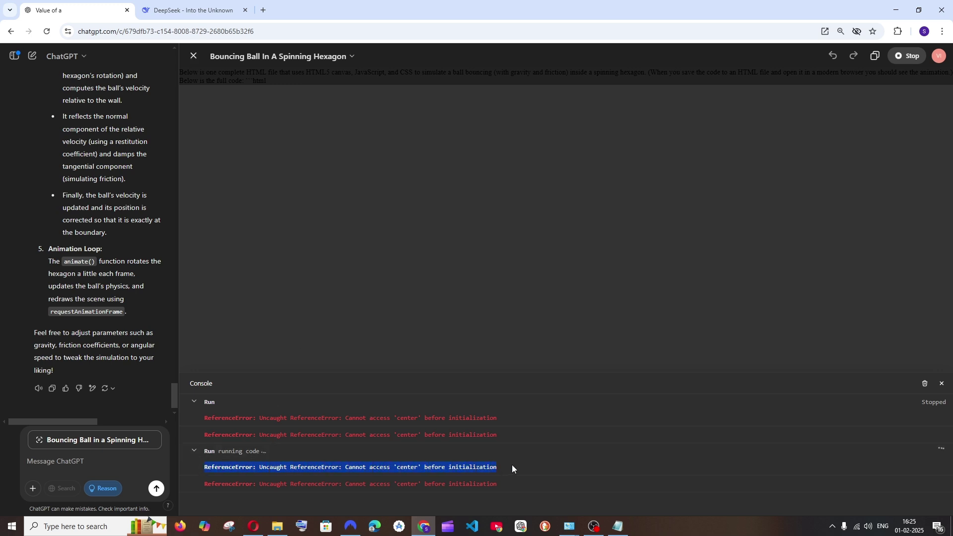
key("ctrl+c")
left_click(95, 461)
key("ctrl+v")
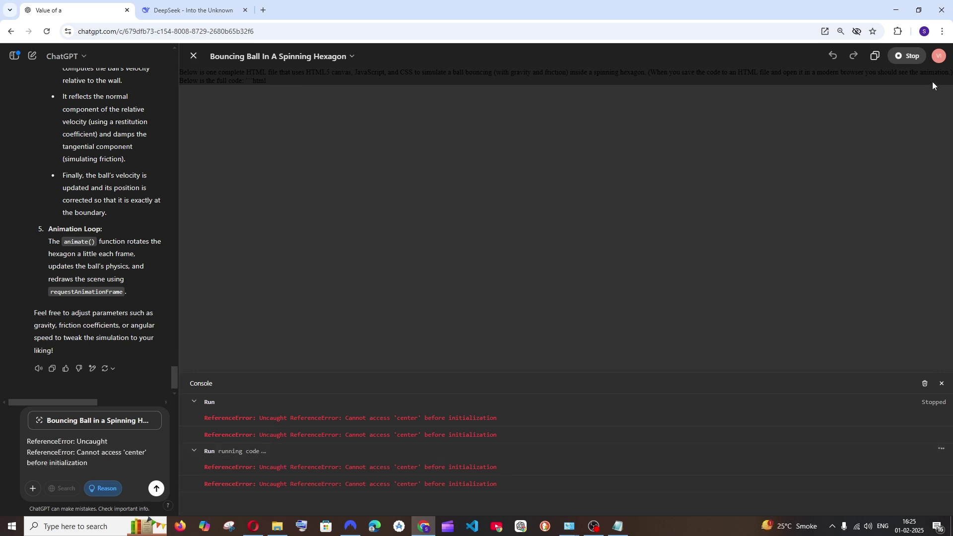
- Send the pasted error to ChatGPT with the note ", i got this error"
left_click(873, 61)
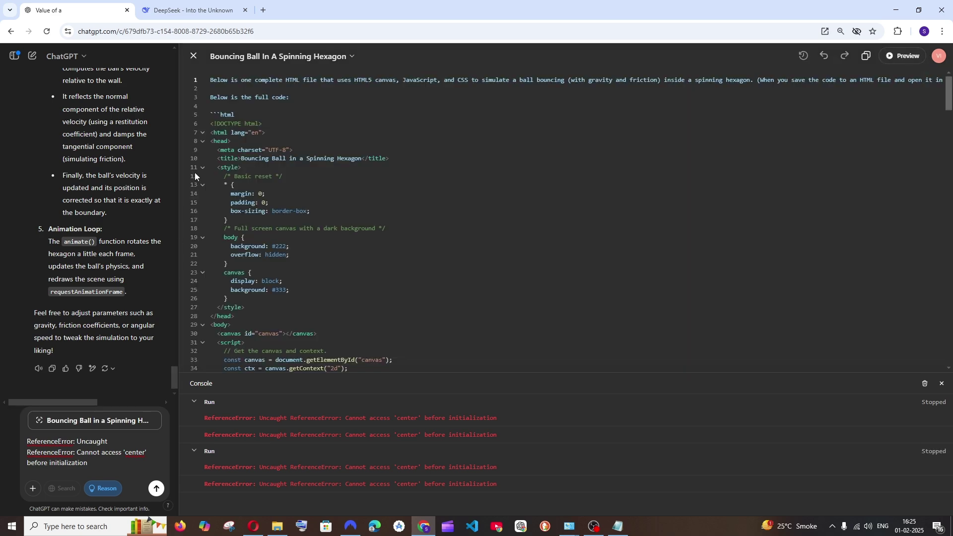
left_click(199, 62)
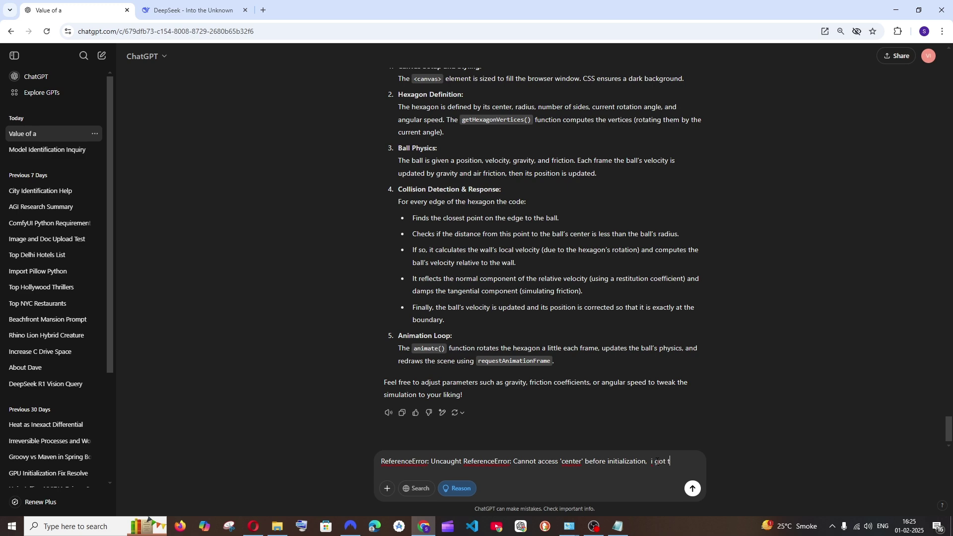
type(",  i got this error")
key("Return")
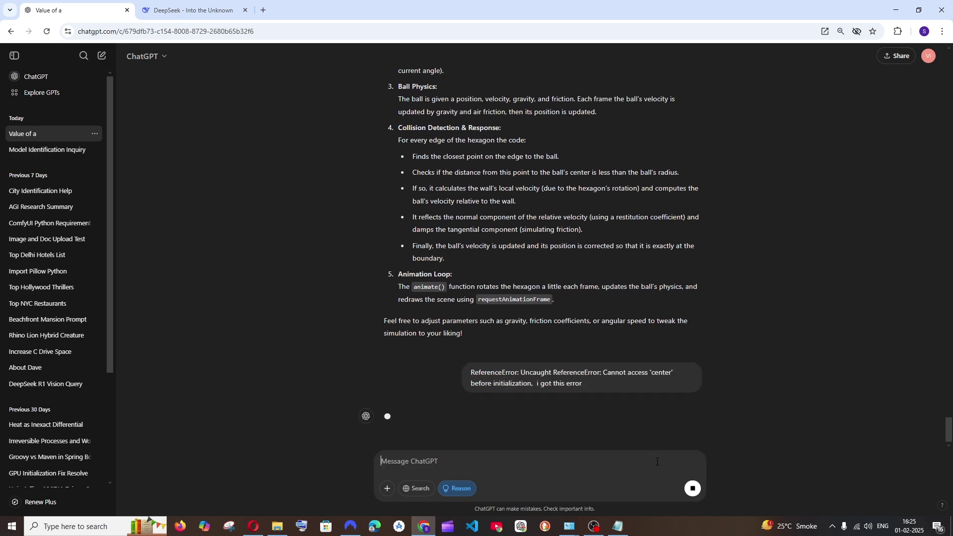
- Run DeepSeek's hexagon HTML, previewing a yellow ball bouncing in a rotating white hexagon
left_click(219, 5)
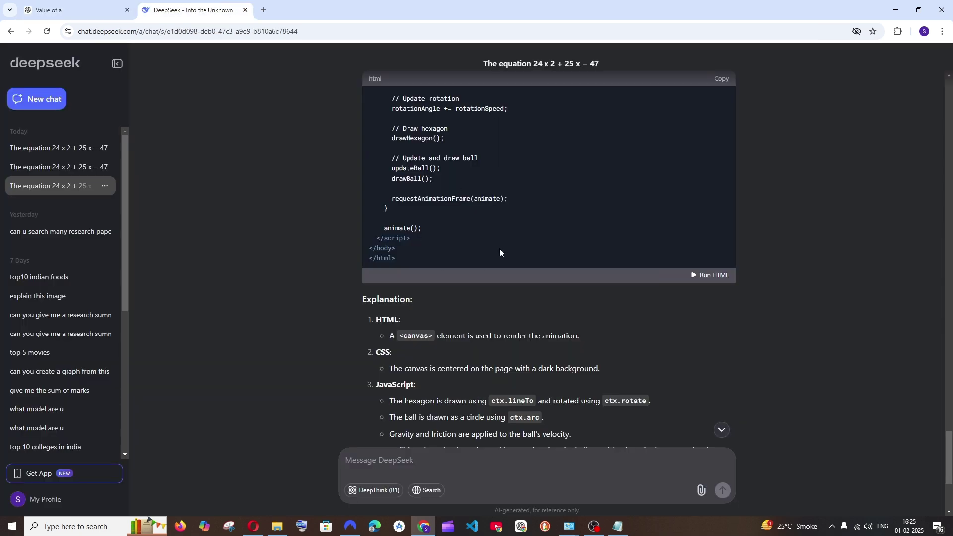
scroll(509, 272, "up", 10)
scroll(509, 272, "down", 15)
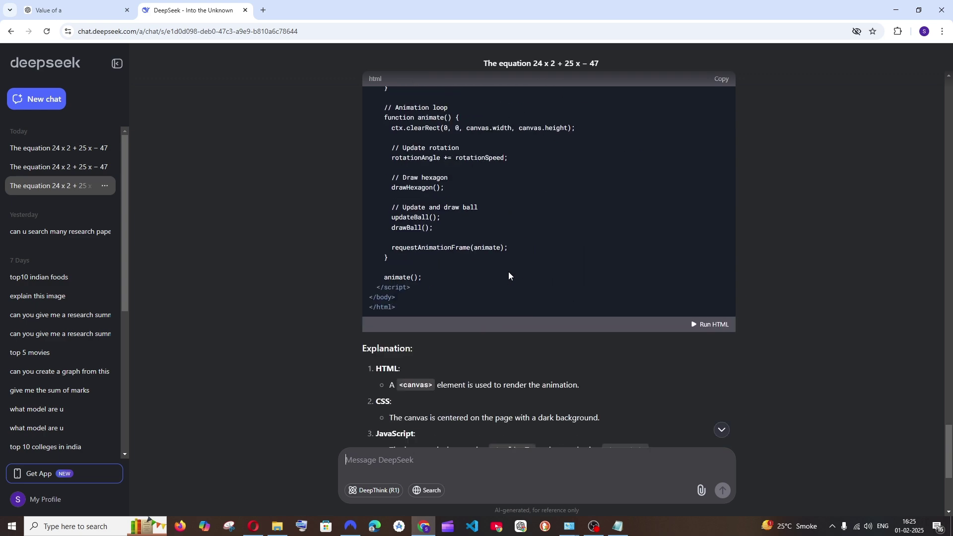
scroll(685, 183, "down", 1)
scroll(692, 177, "up", 4)
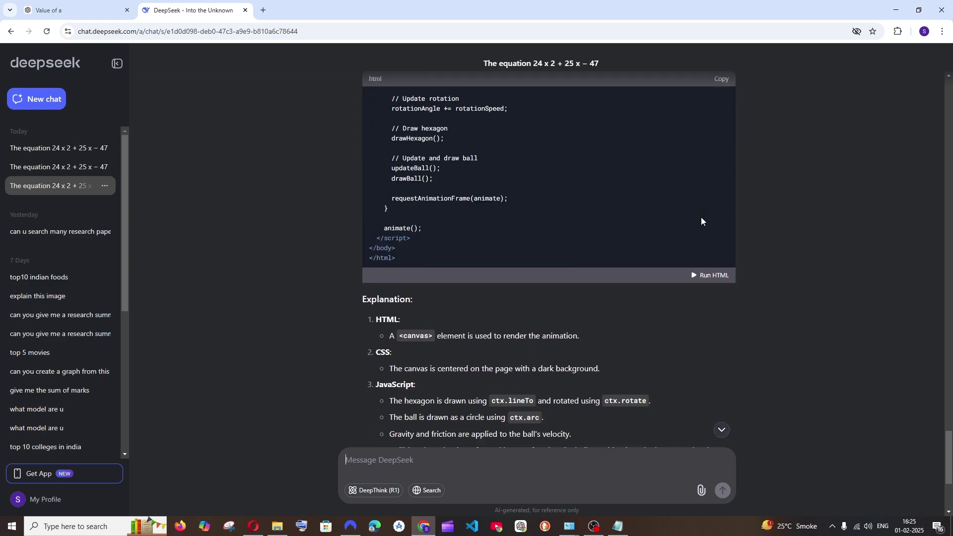
left_click(703, 279)
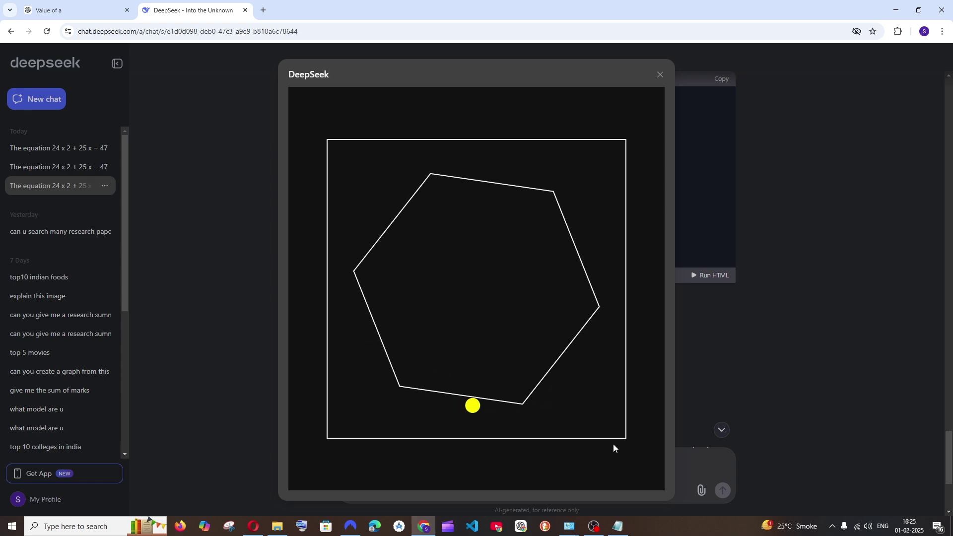
left_click(617, 527)
left_click(221, 155)
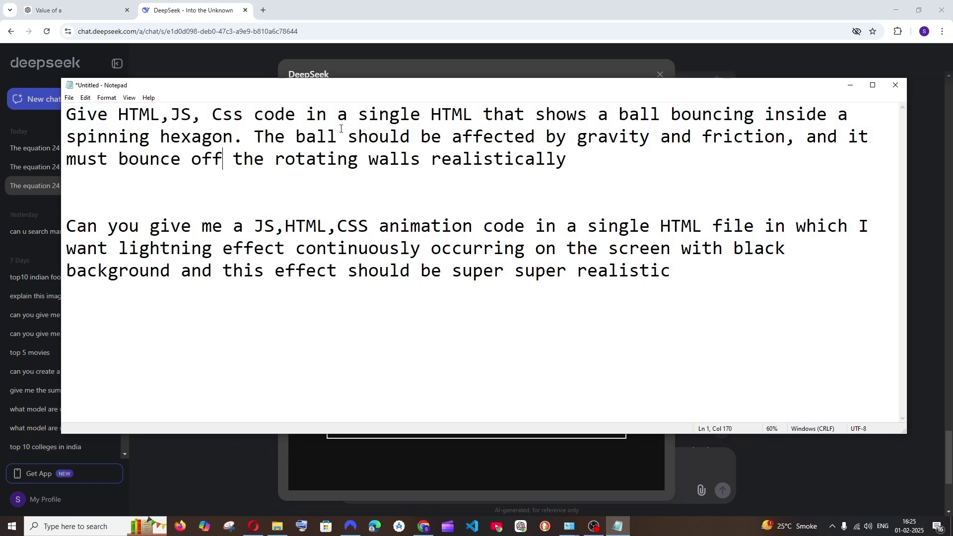
left_click_drag(658, 114, 837, 116)
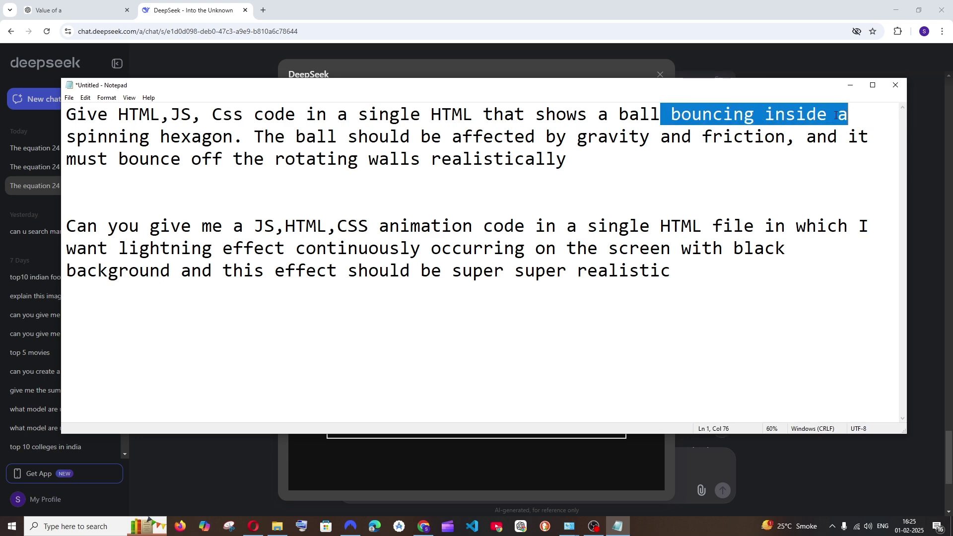
left_click_drag(449, 136, 776, 137)
left_click(616, 131)
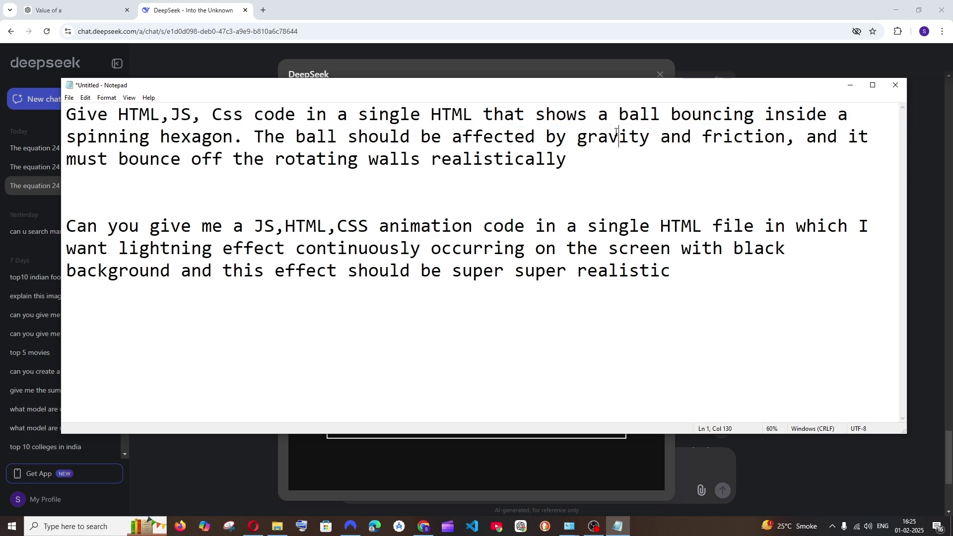
left_click(850, 85)
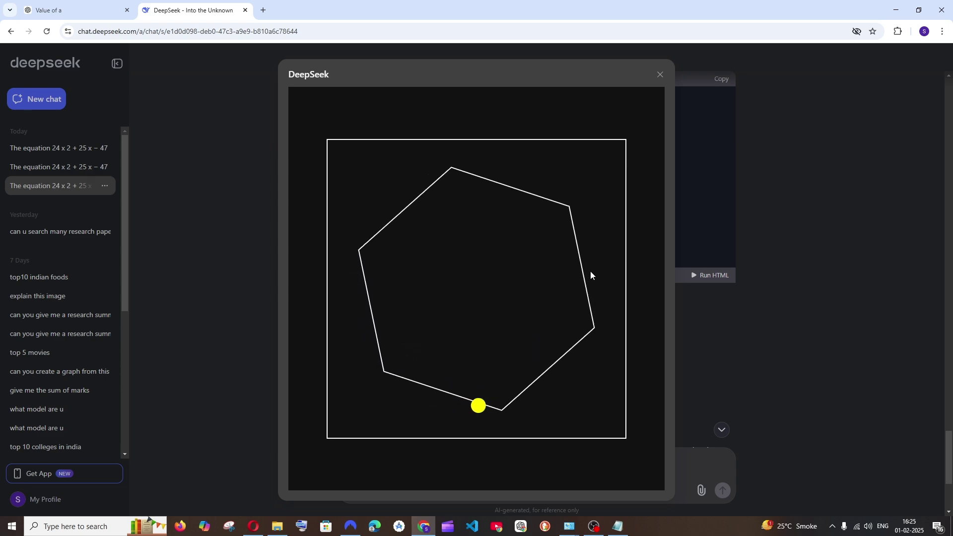
- Open ChatGPT's corrected hexagon code in the canvas and preview the red ball bouncing inside it
left_click(74, 10)
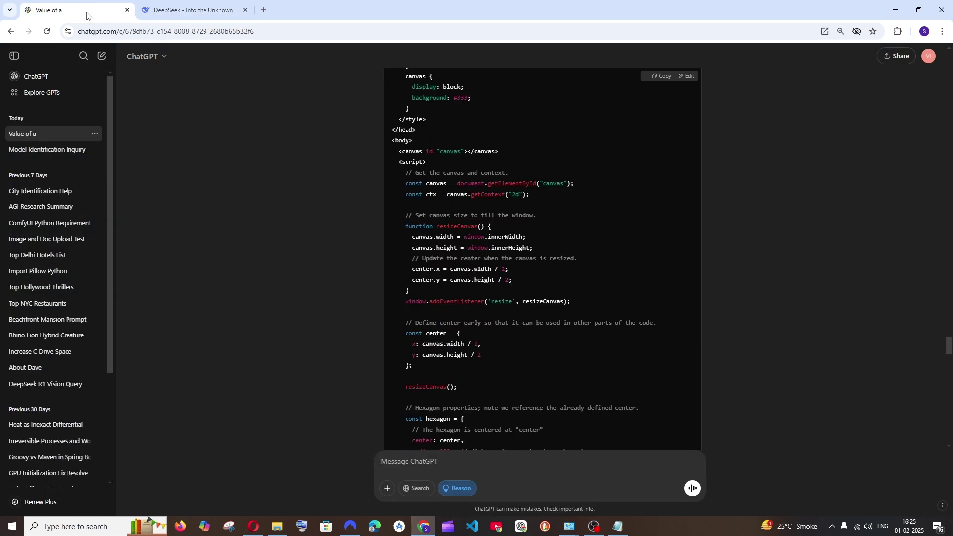
scroll(382, 185, "down", 3)
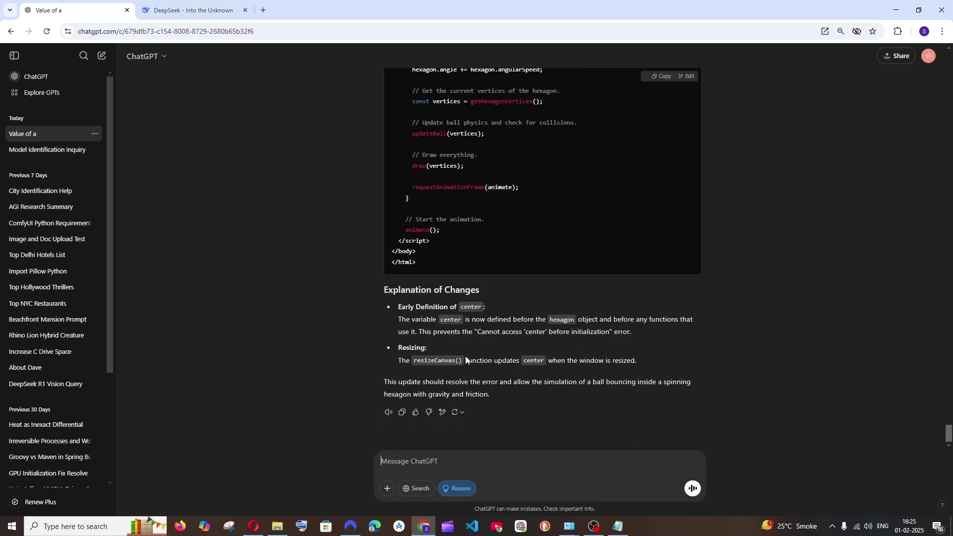
left_click(443, 412)
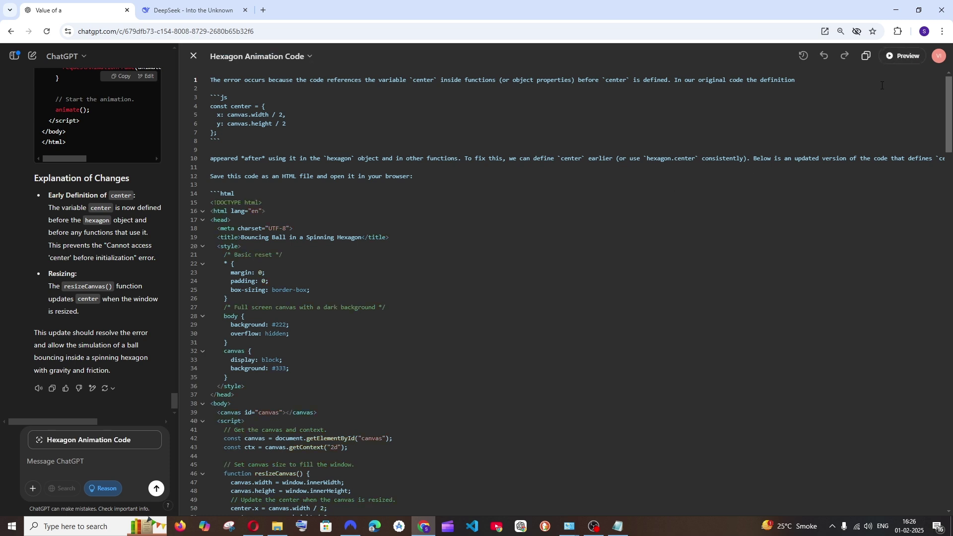
left_click(903, 57)
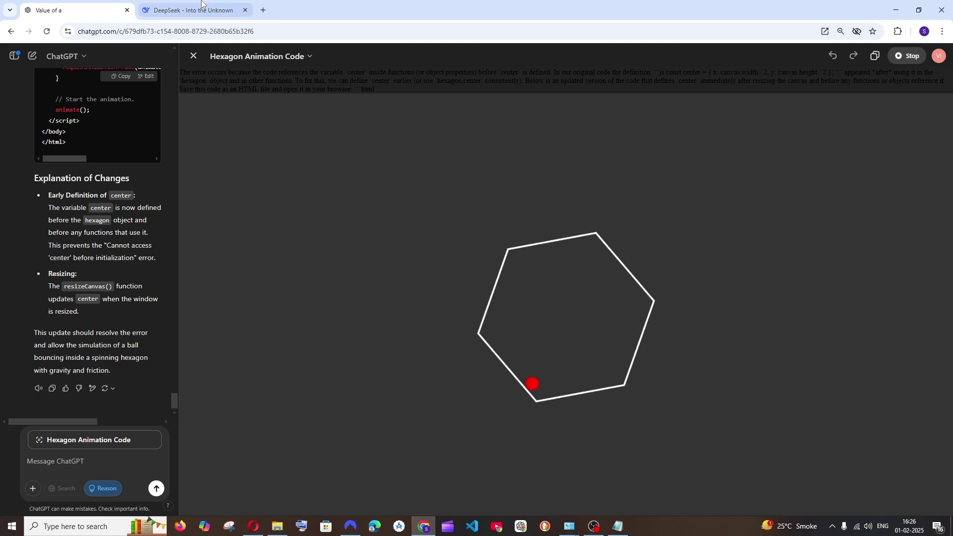
left_click(188, 10)
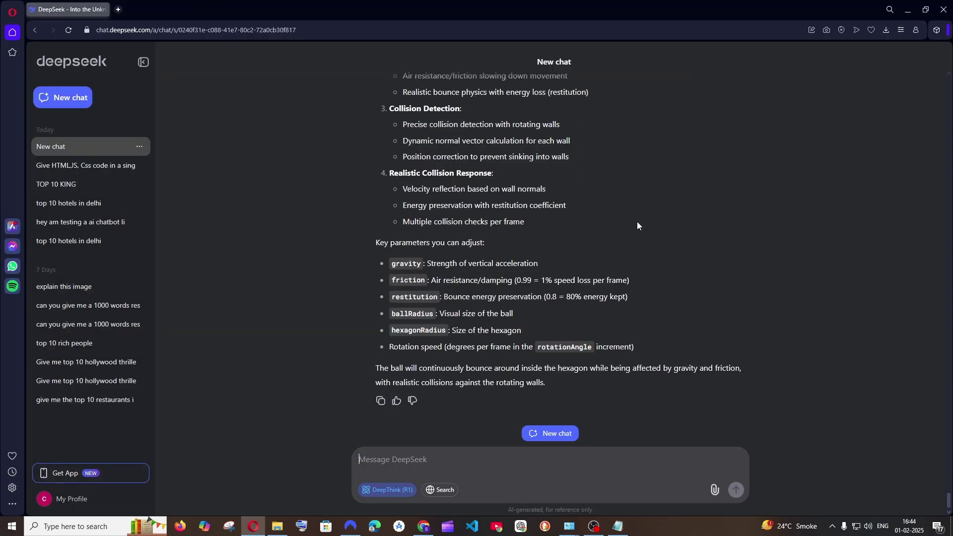
scroll(638, 222, "up", 20)
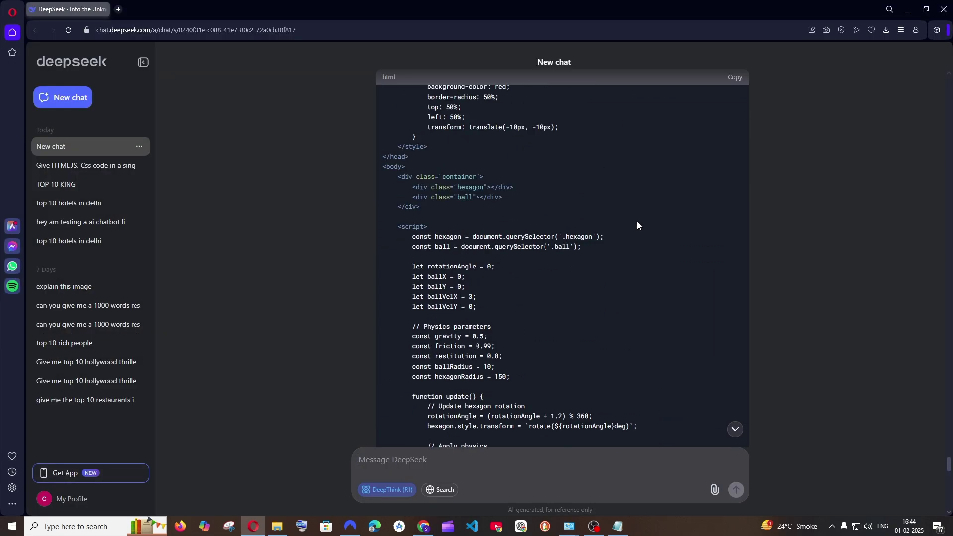
scroll(637, 222, "up", 15)
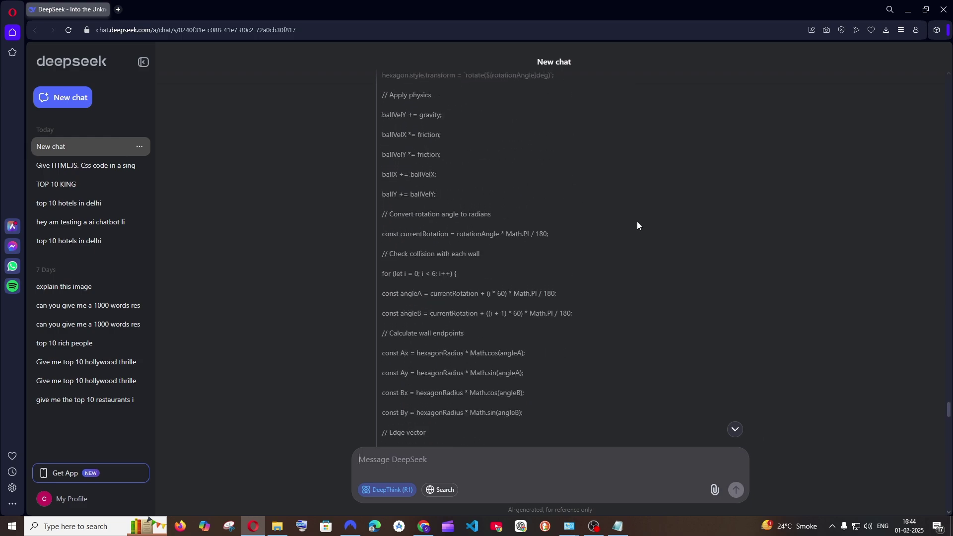
scroll(637, 222, "up", 15)
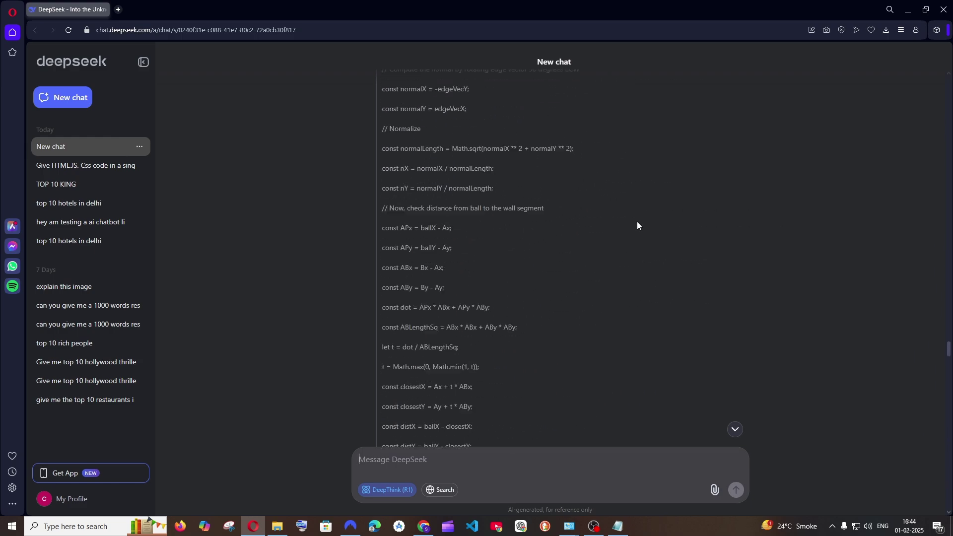
scroll(637, 222, "up", 15)
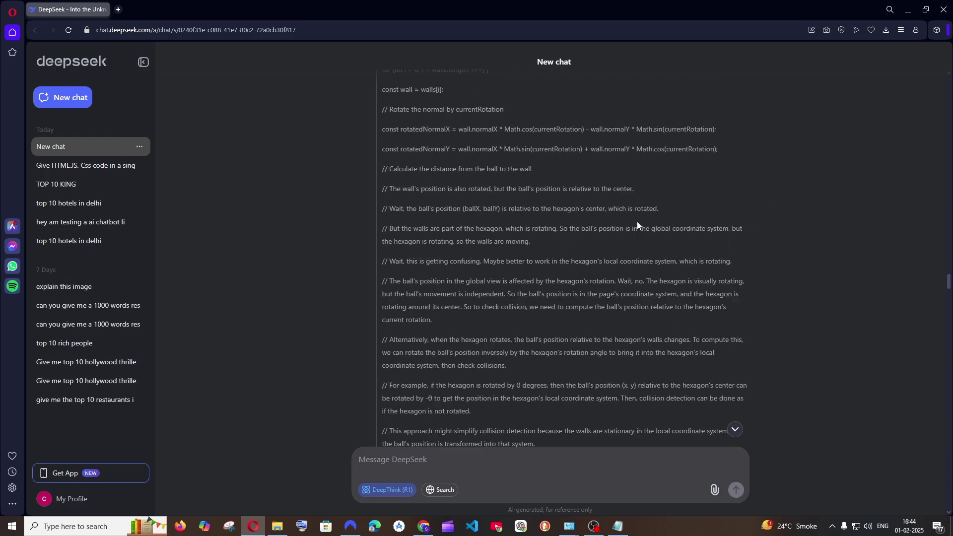
scroll(638, 226, "up", 15)
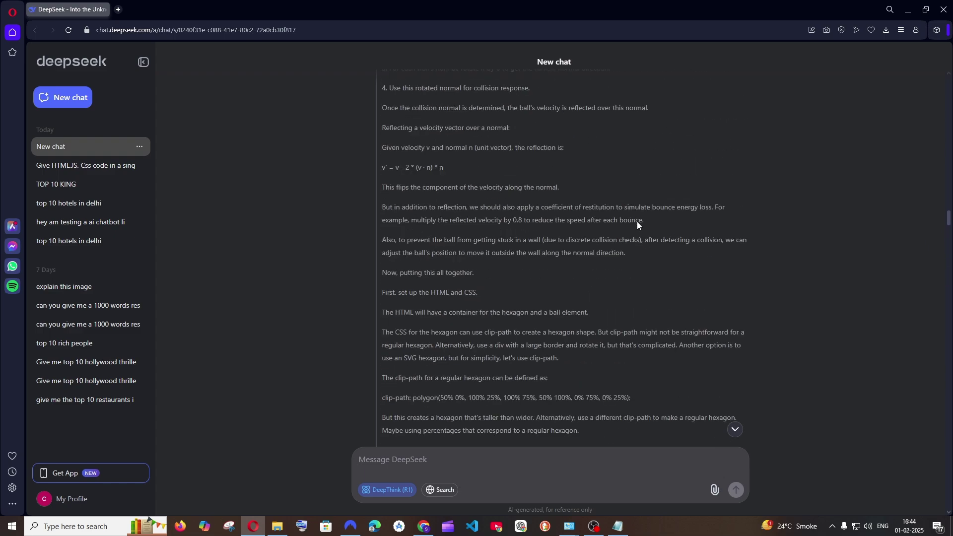
scroll(638, 226, "up", 15)
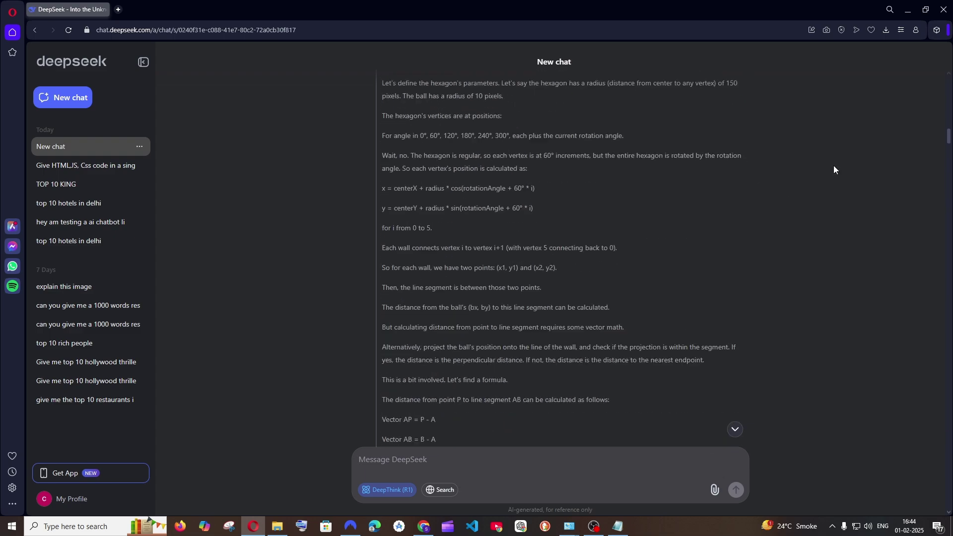
left_click_drag(949, 134, 945, 80)
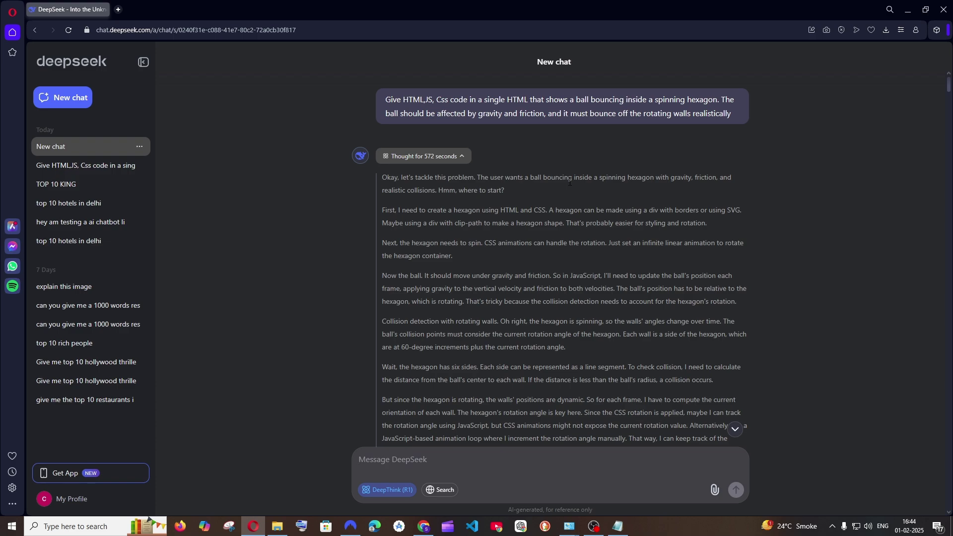
left_click_drag(949, 85, 950, 509)
scroll(710, 341, "up", 10)
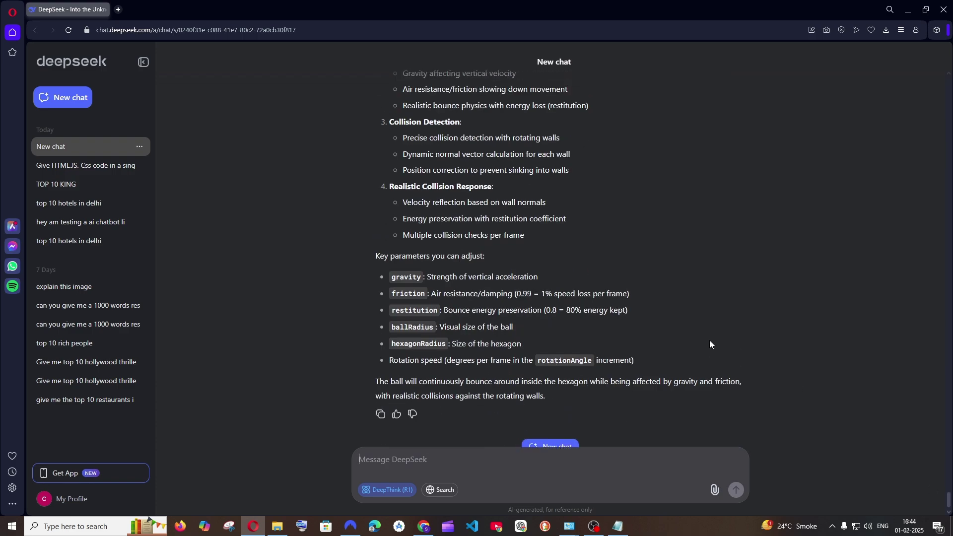
scroll(720, 334, "down", 1)
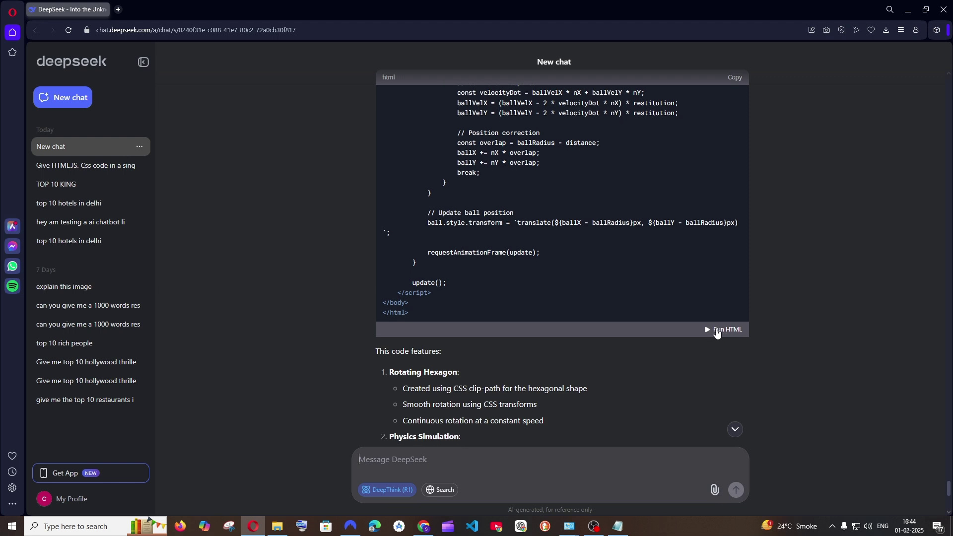
- Run DeepSeek R1's bouncing-ball code, then close it and bring back ChatGPT's hexagon preview
left_click(717, 331)
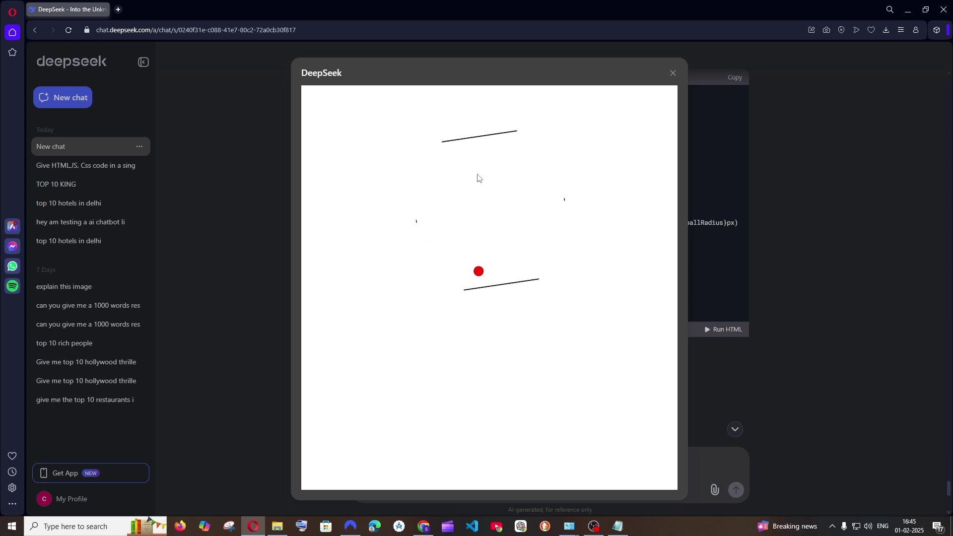
left_click(799, 231)
key("alt+Tab")
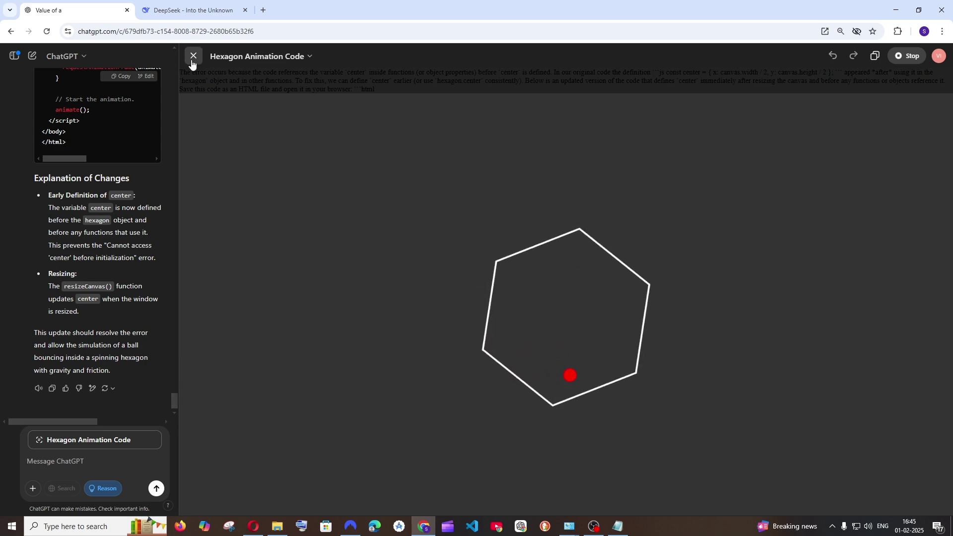
- Close the hexagon preview and move to the lightning-effect prompt in the prompts Notepad file
key("Escape")
left_click(608, 534)
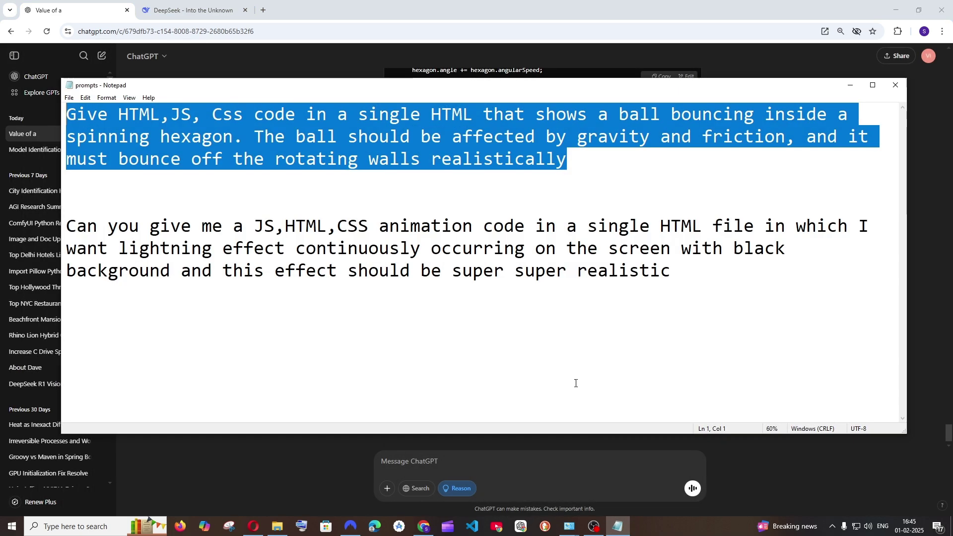
left_click(196, 211)
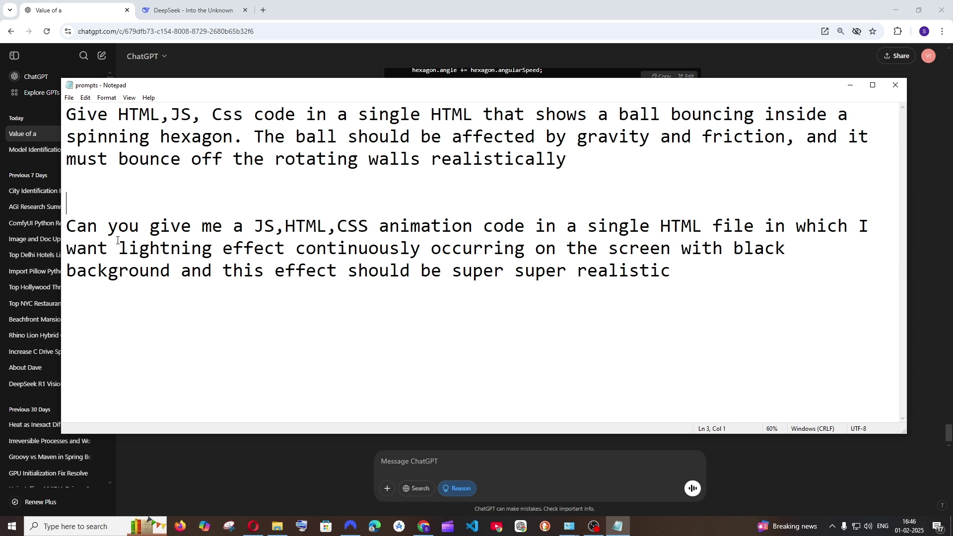
left_click_drag(112, 243, 392, 240)
left_click(441, 238)
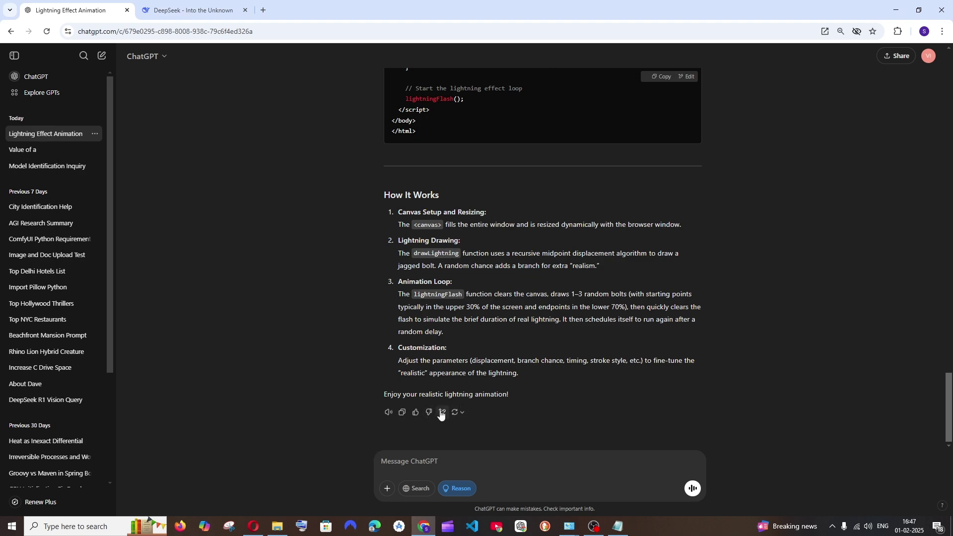
- Open ChatGPT's lightning code in the canvas and preview the jagged white bolts on black
left_click(442, 412)
scroll(430, 268, "down", 15)
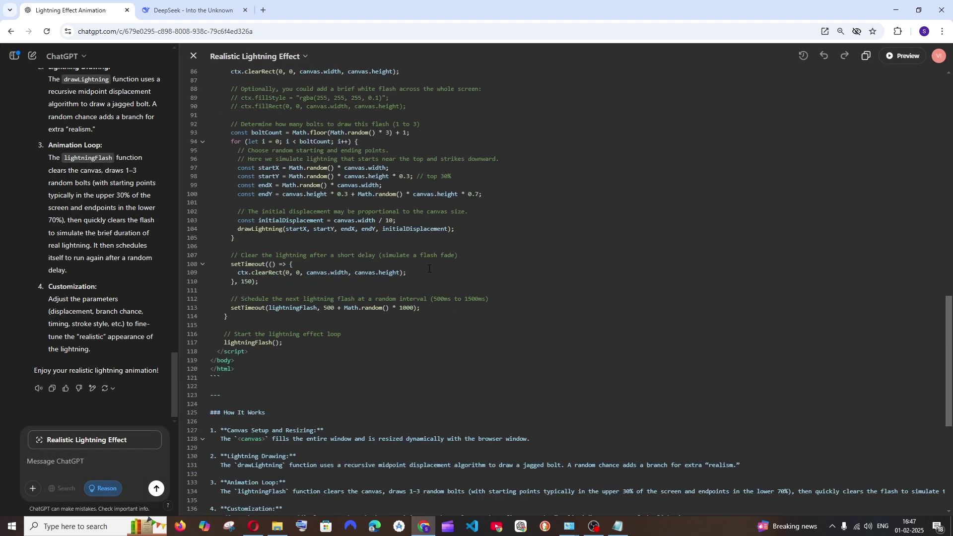
scroll(429, 268, "down", 2)
left_click(903, 62)
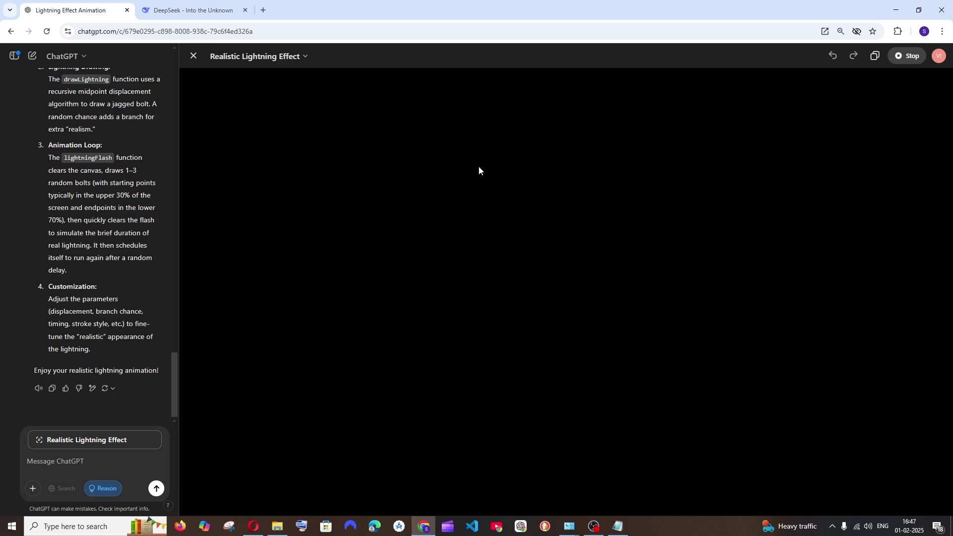
- Run DeepSeek's lightning code as a preview, which shows only a blank black canvas
left_click(204, 12)
scroll(569, 382, "up", 10)
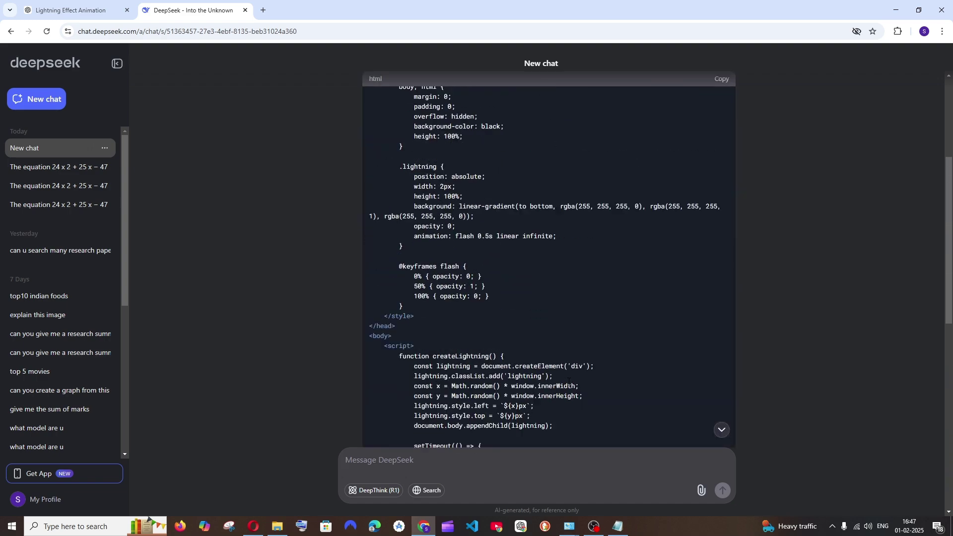
scroll(568, 382, "down", 4)
scroll(568, 381, "down", 5)
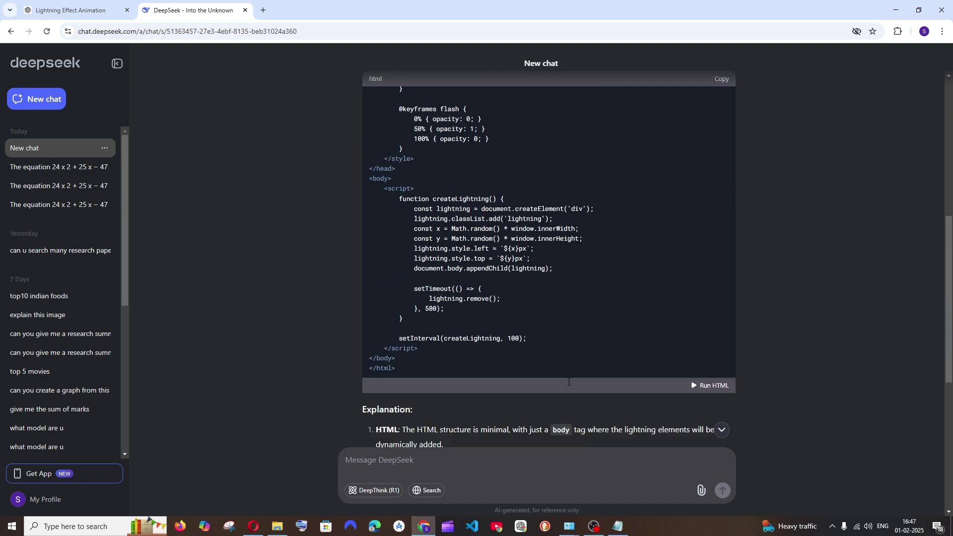
scroll(724, 348, "up", 3)
left_click(696, 354)
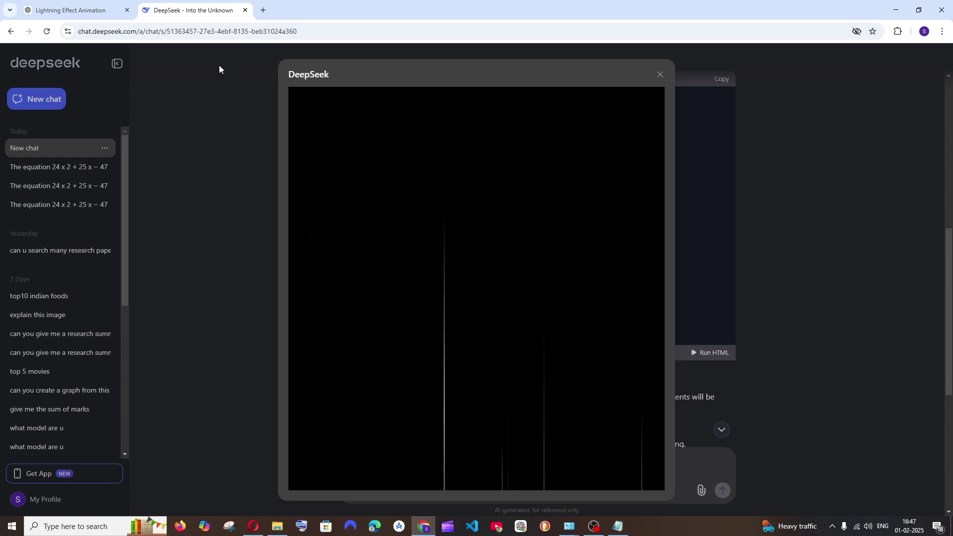
- Compare it against ChatGPT's lightning bolts, then close DeepSeek's preview and return to its code
key("ctrl+shift+Tab")
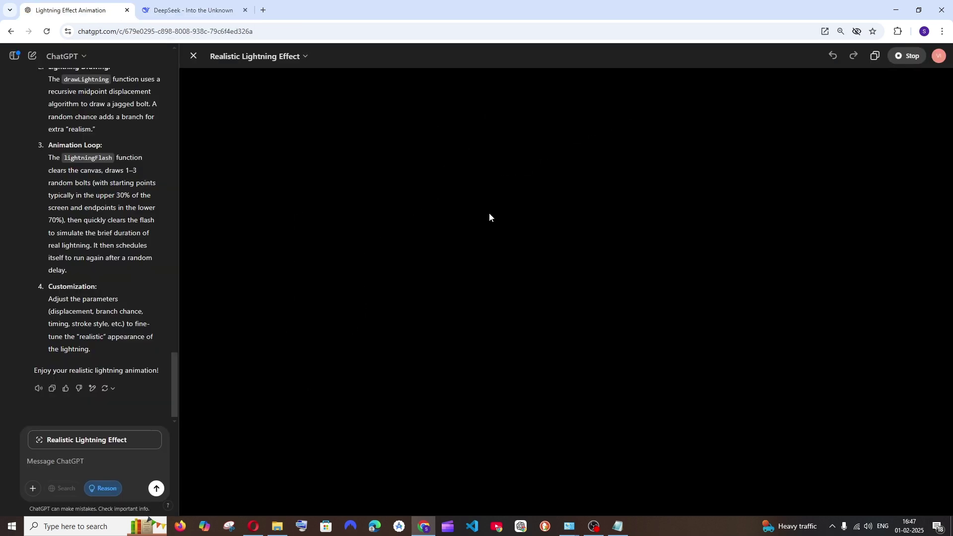
left_click(198, 10)
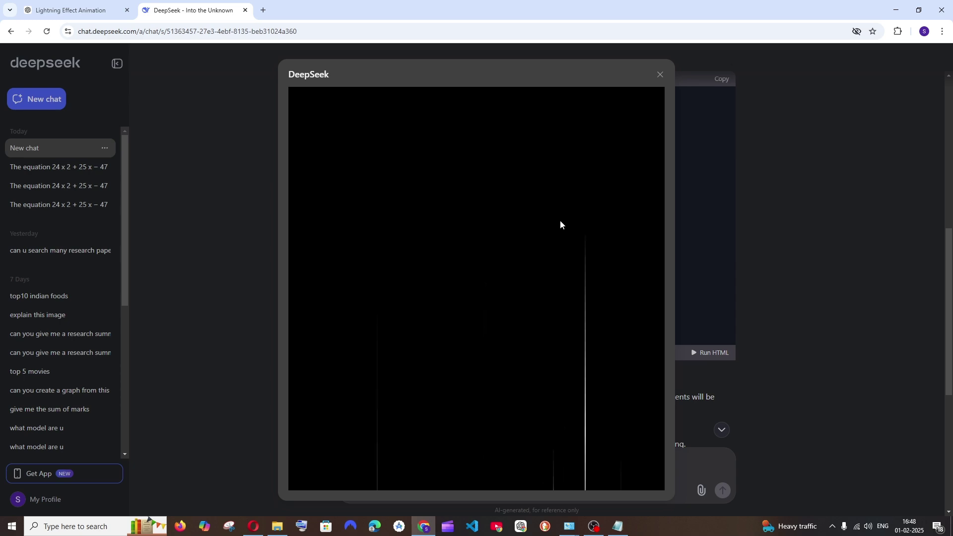
left_click(771, 222)
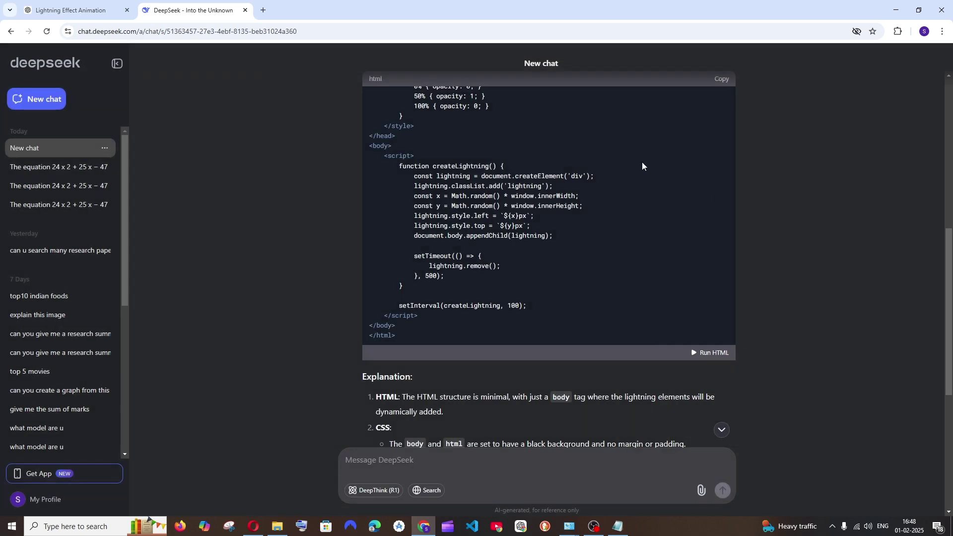
left_click(90, 10)
left_click(219, 14)
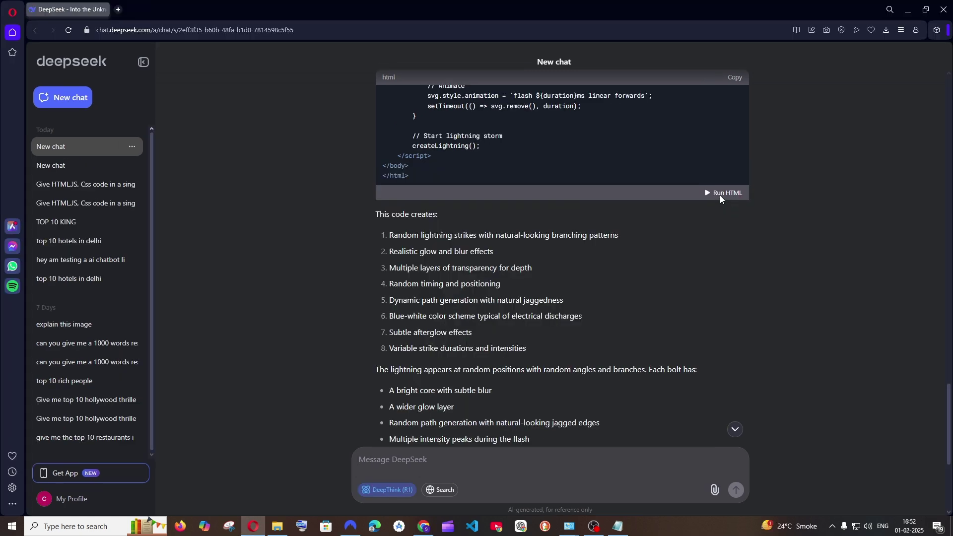
- Run the other DeepSeek chat's lightning code, which stays black, then close that preview
left_click(721, 197)
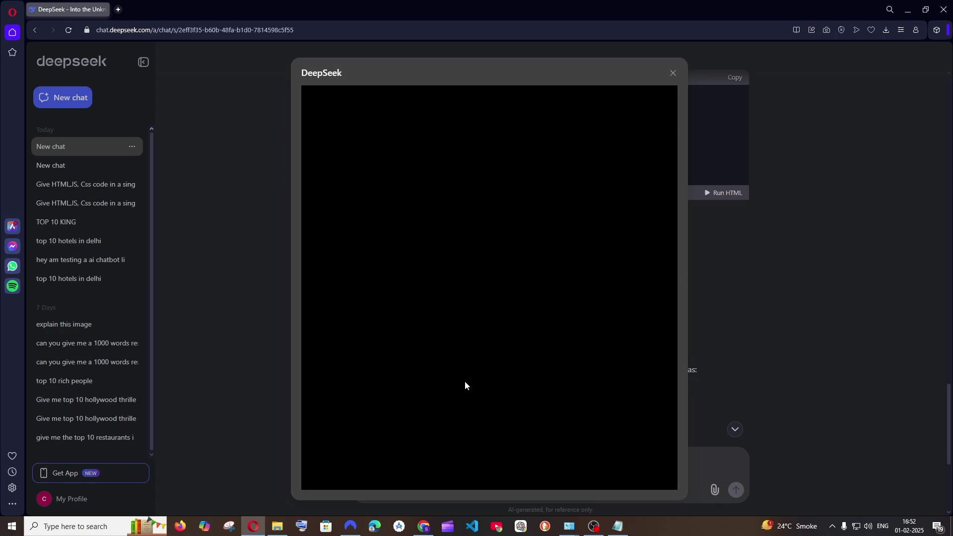
left_click(719, 277)
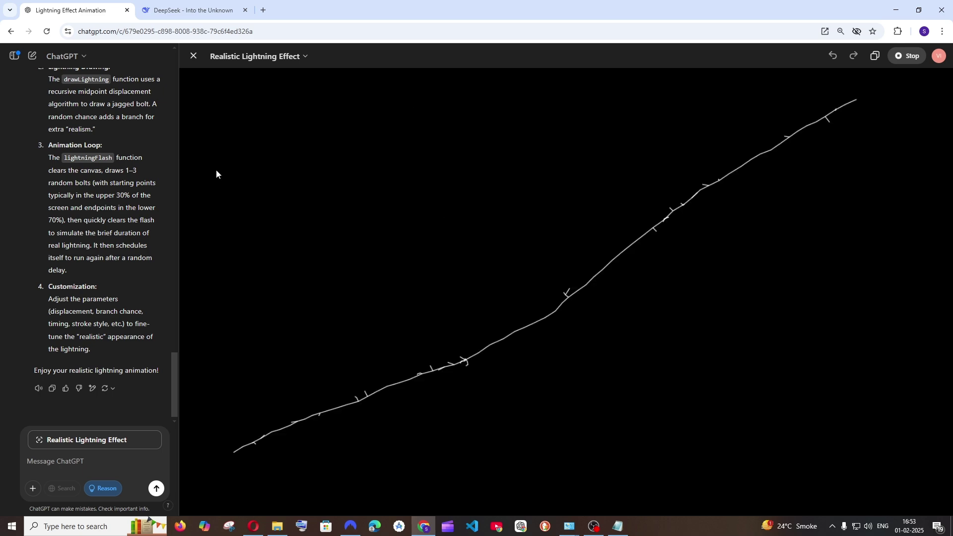
- Close ChatGPT's lightning canvas preview using the X at its top-left
left_click(194, 58)
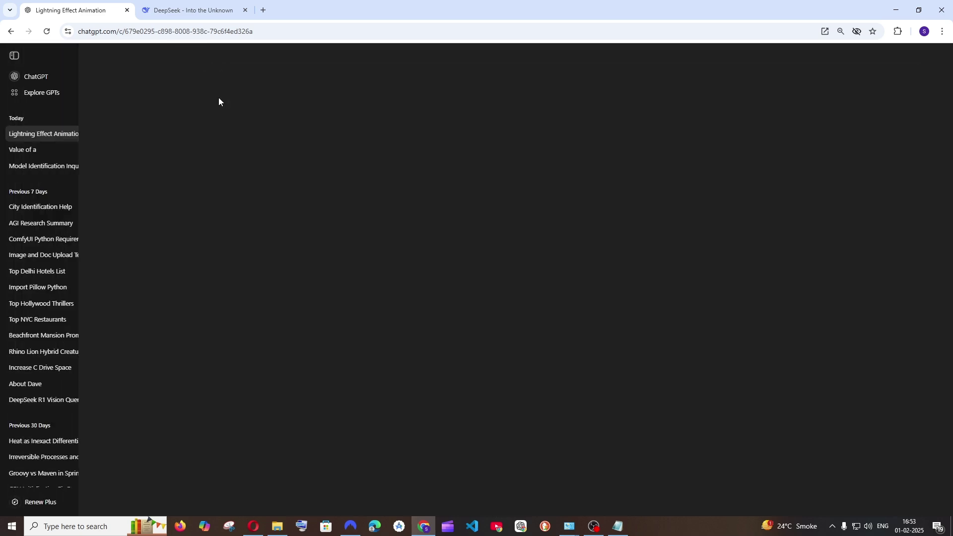